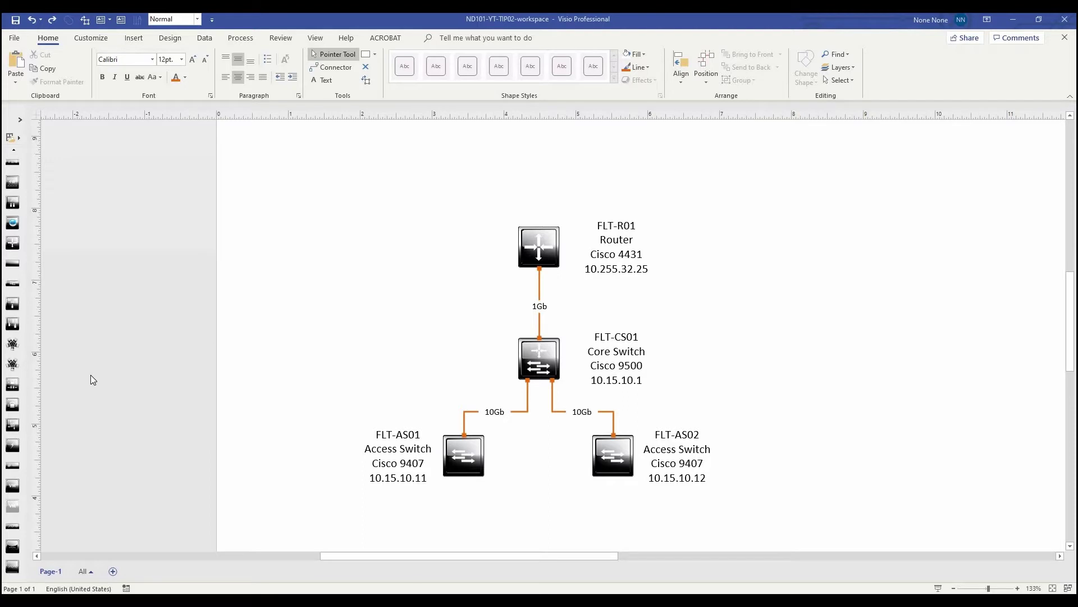
Make the FLT-R01 host name line bold in the router's text label.
left_click_drag(478, 180, 697, 292)
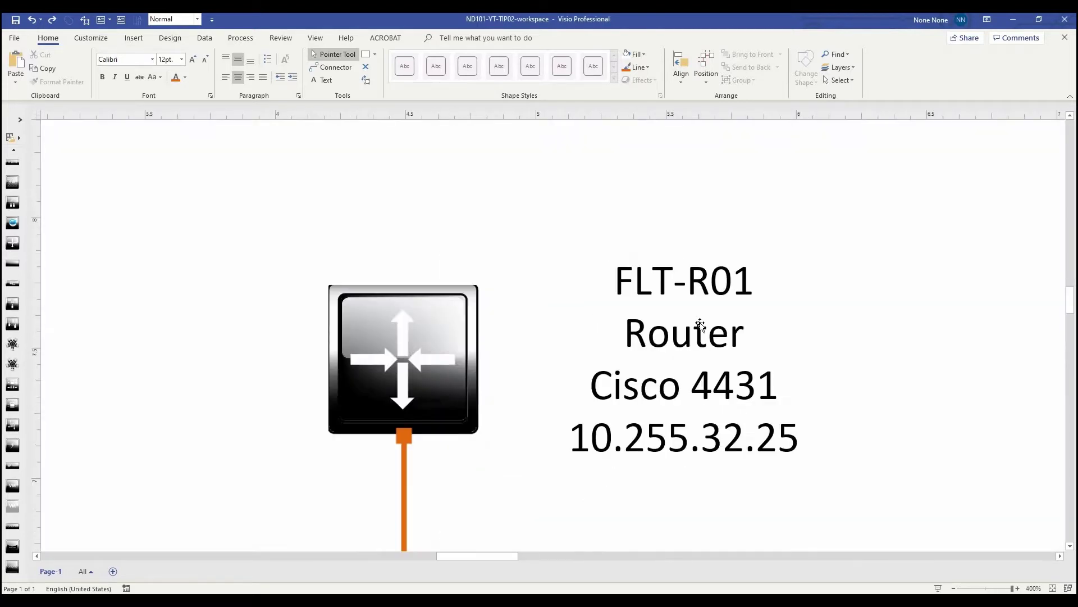
left_click(689, 292)
double_click(689, 284)
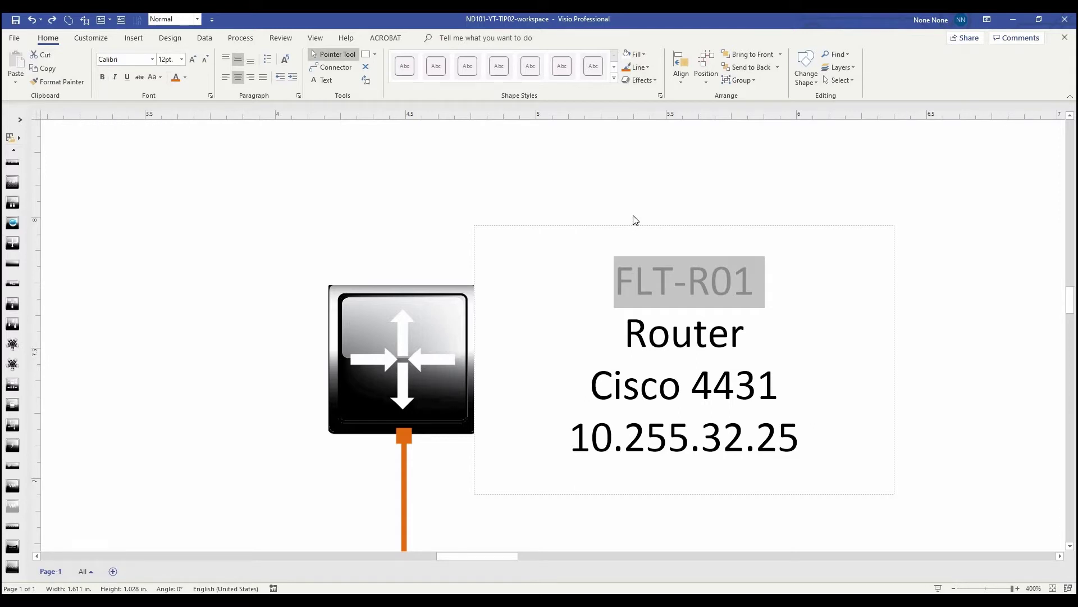
right_click(679, 276)
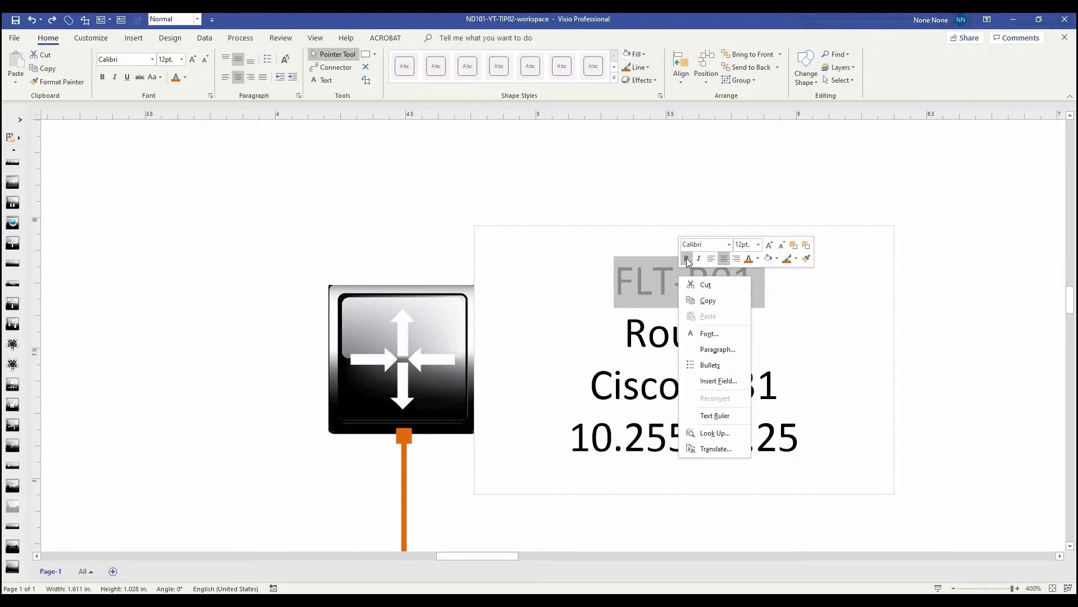
left_click(657, 284)
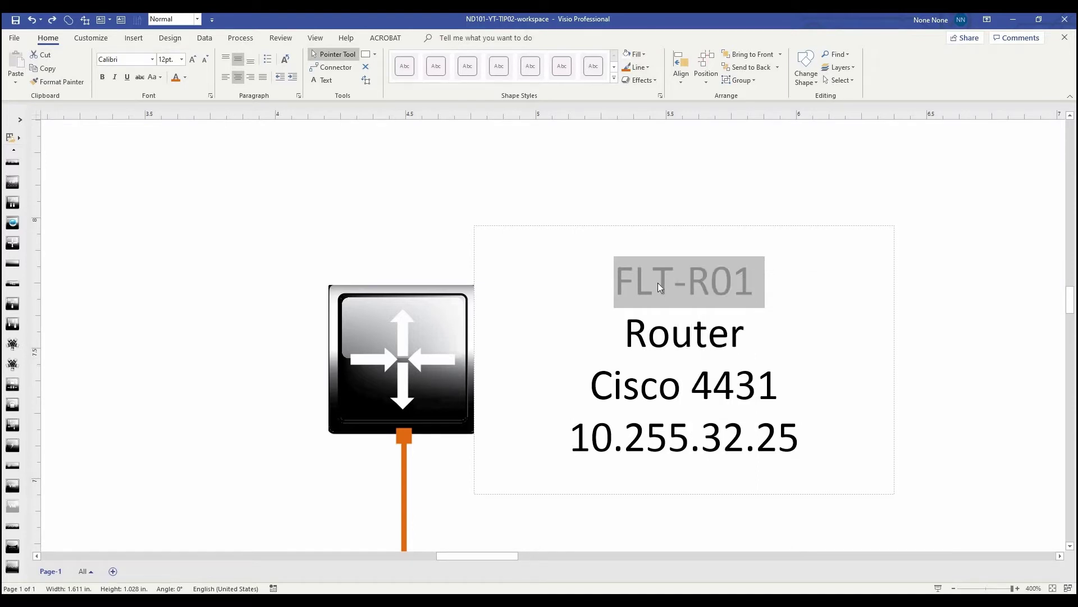
right_click(658, 282)
left_click(664, 265)
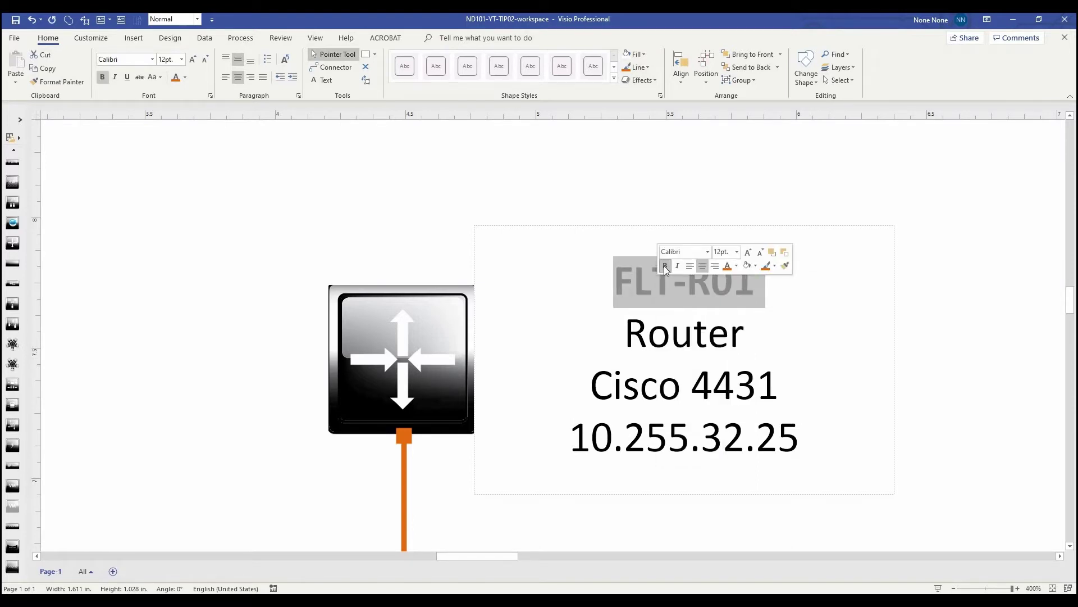
key("Escape")
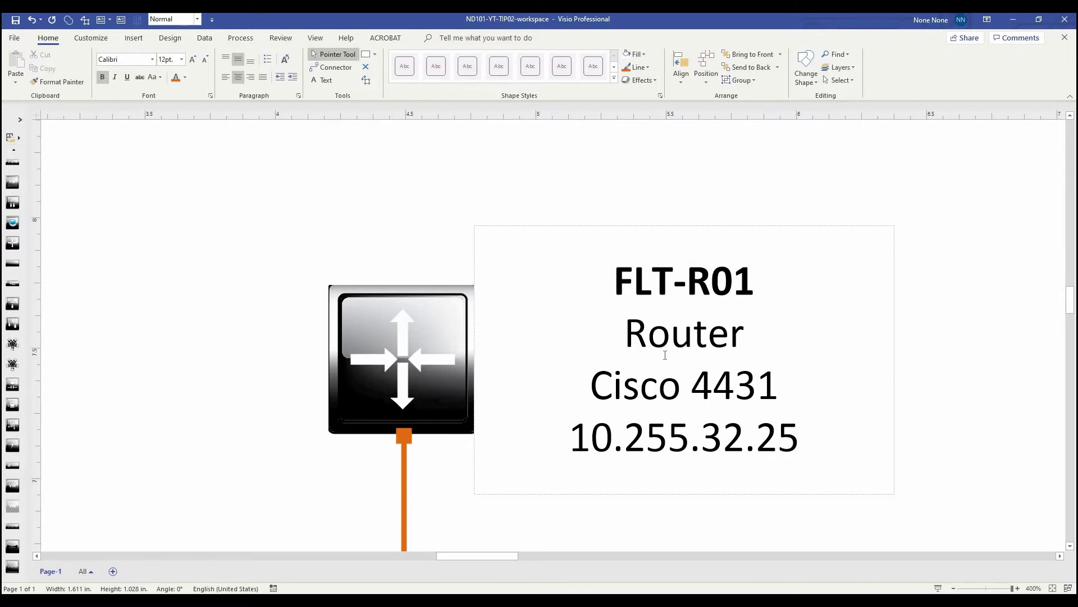
Make the router label's IP address line bold and its Cisco 4431 model line italic.
double_click(650, 441)
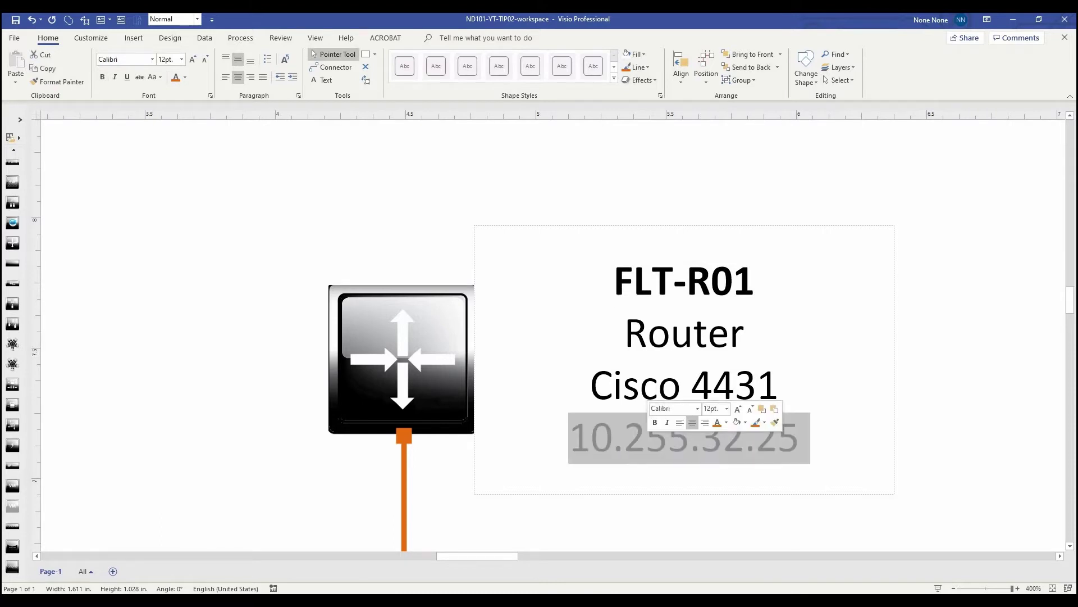
left_click(655, 425)
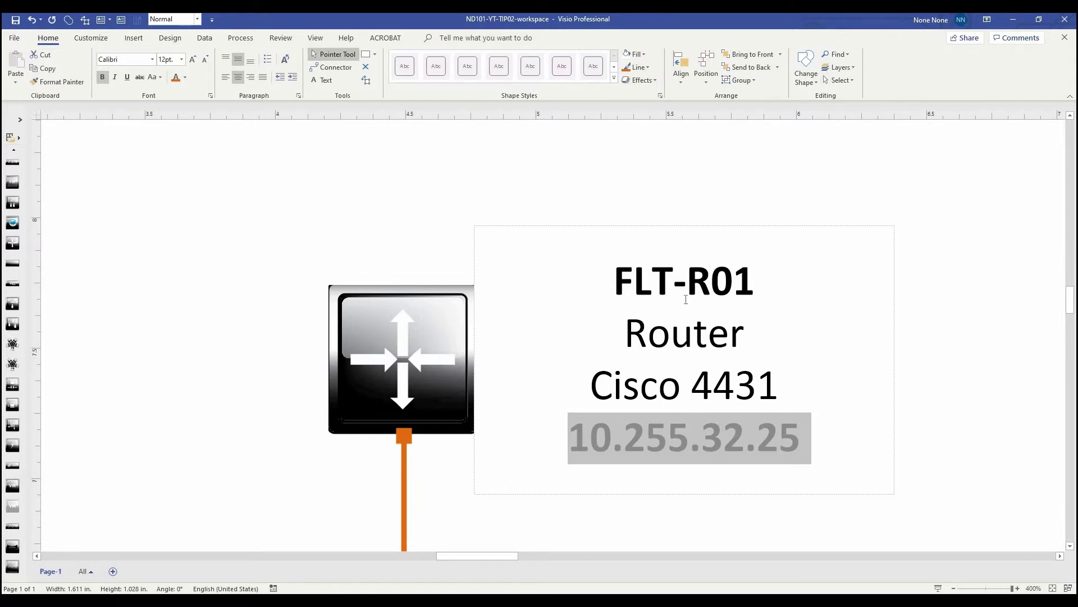
double_click(735, 386)
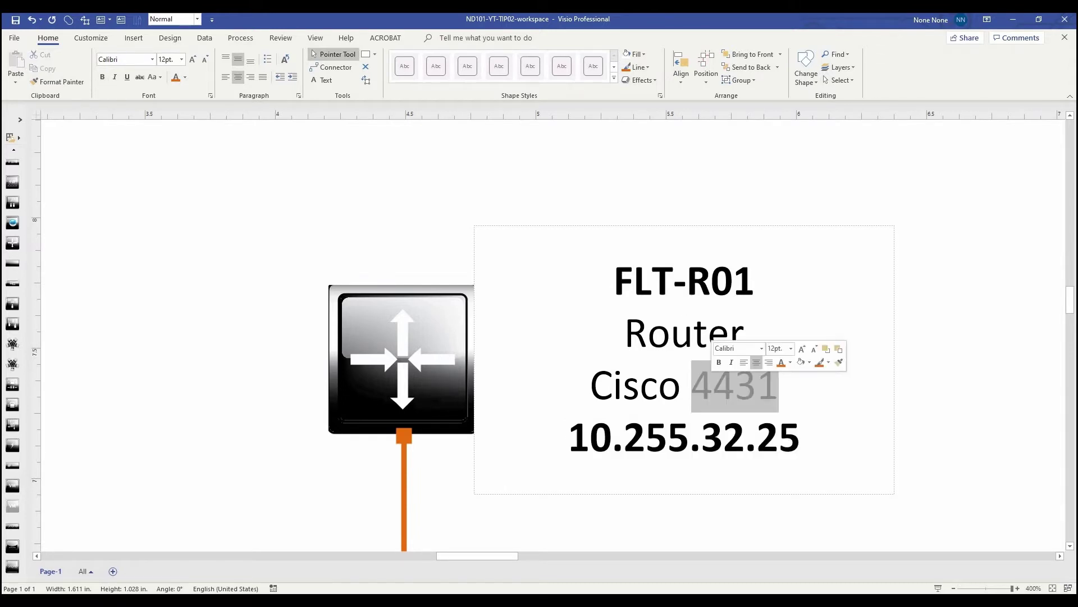
left_click(614, 406, "shift")
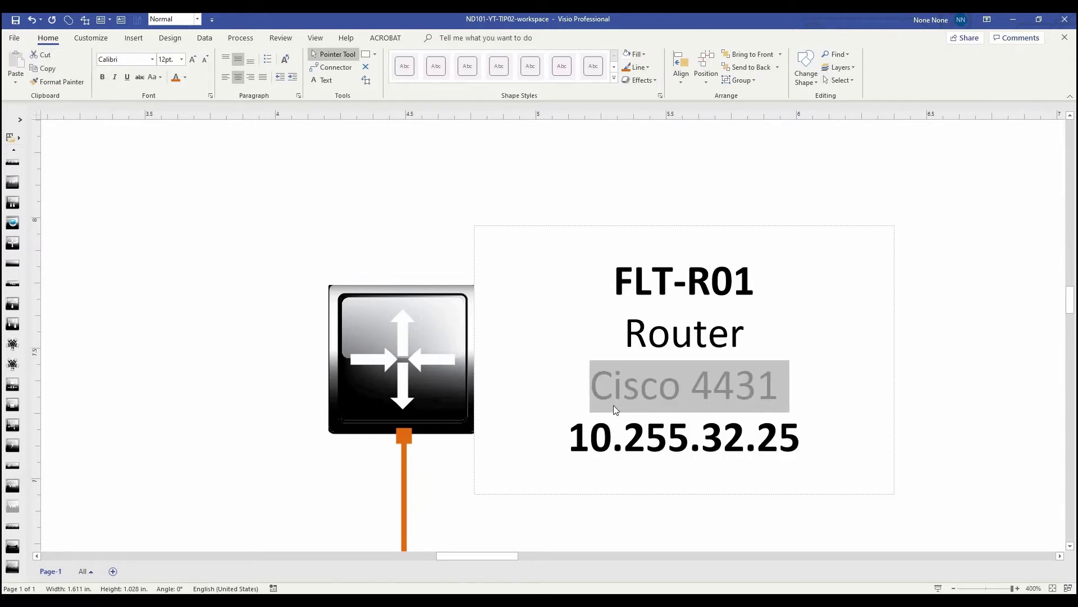
right_click(703, 386)
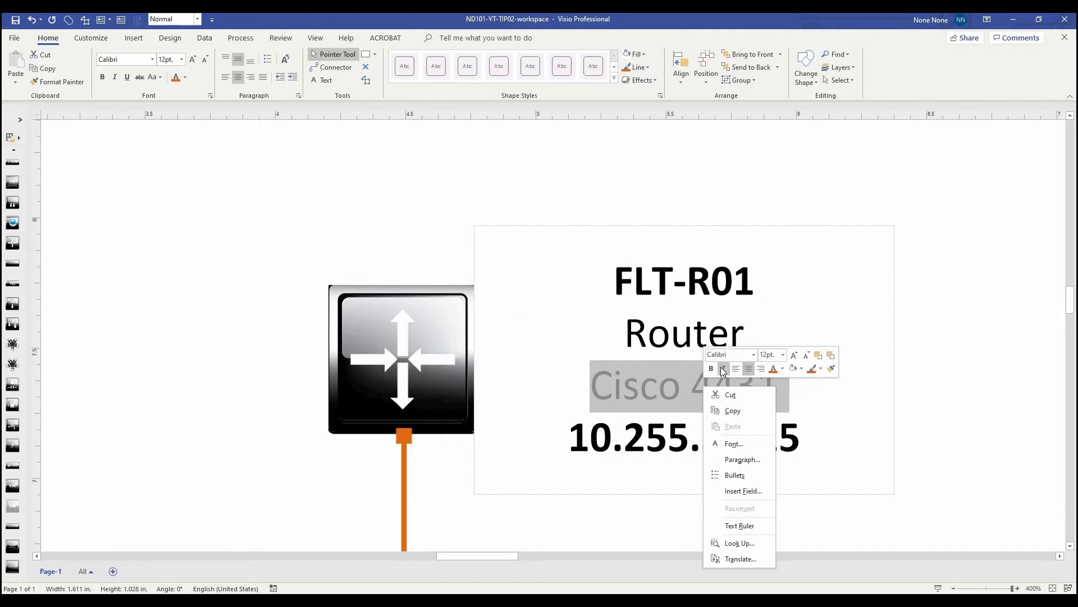
left_click(724, 369)
left_click(764, 313)
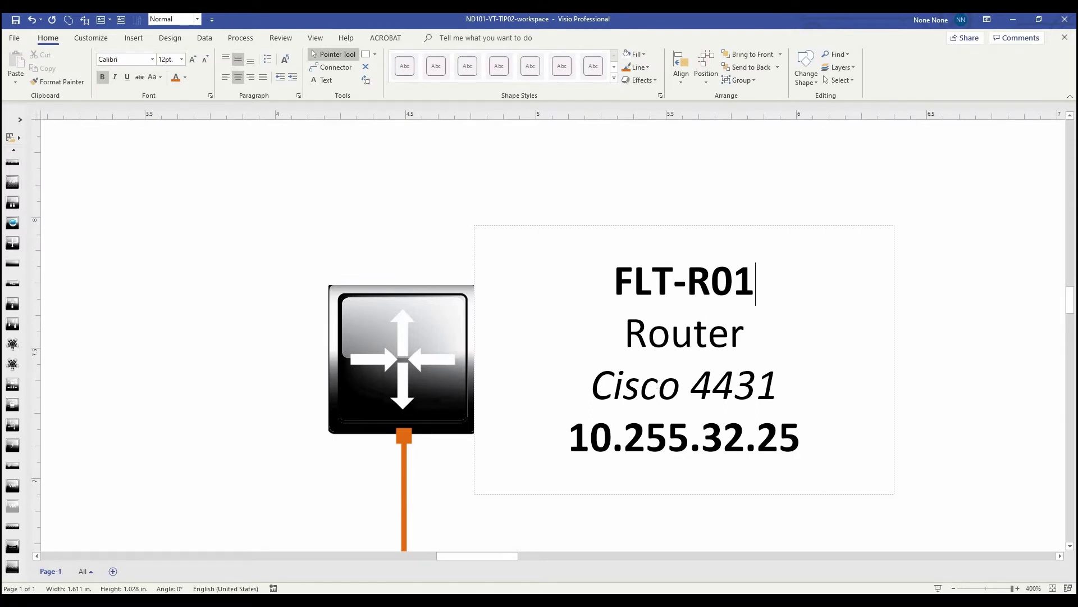
key("shift+Left")
key("shift+Left")
key("shift+Left")
key("shift+Left")
key("shift+Left")
key("shift+Left")
key("shift+Left")
left_click_drag(740, 335, 625, 336)
left_click_drag(778, 388, 602, 390)
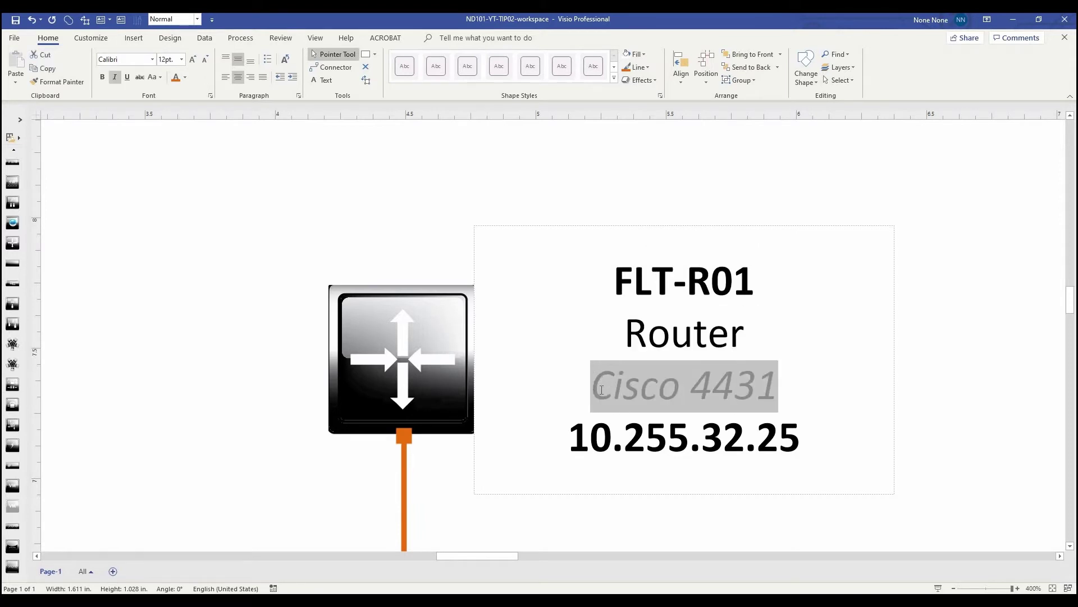
key("End")
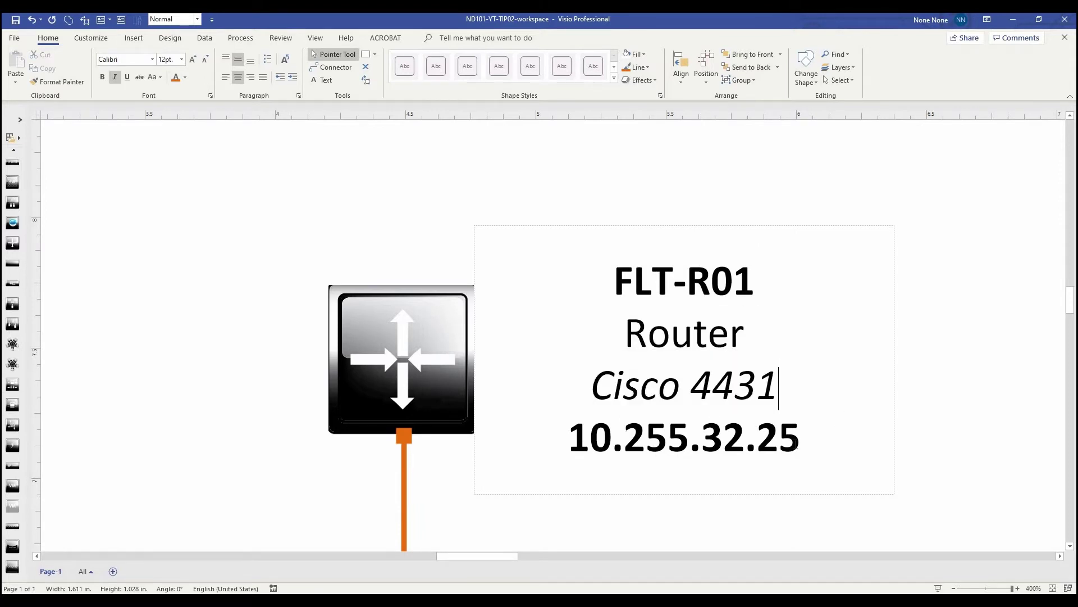
key("Down")
key("End")
key("shift+Left")
key("shift+Home")
left_click_drag(754, 281, 614, 281)
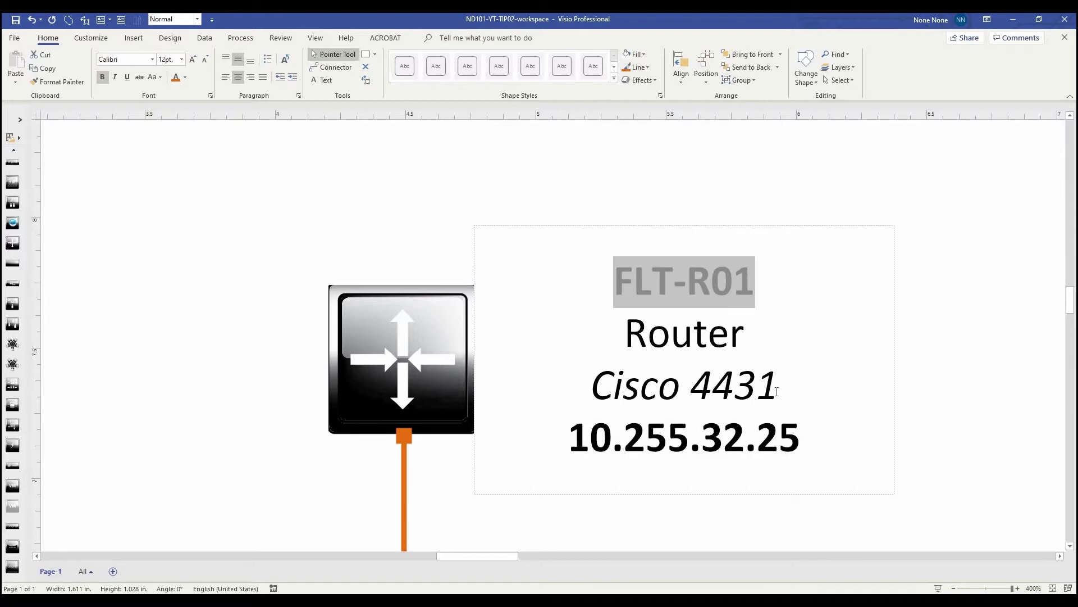
left_click_drag(778, 387, 604, 389)
left_click(745, 335)
left_click_drag(745, 335, 590, 337)
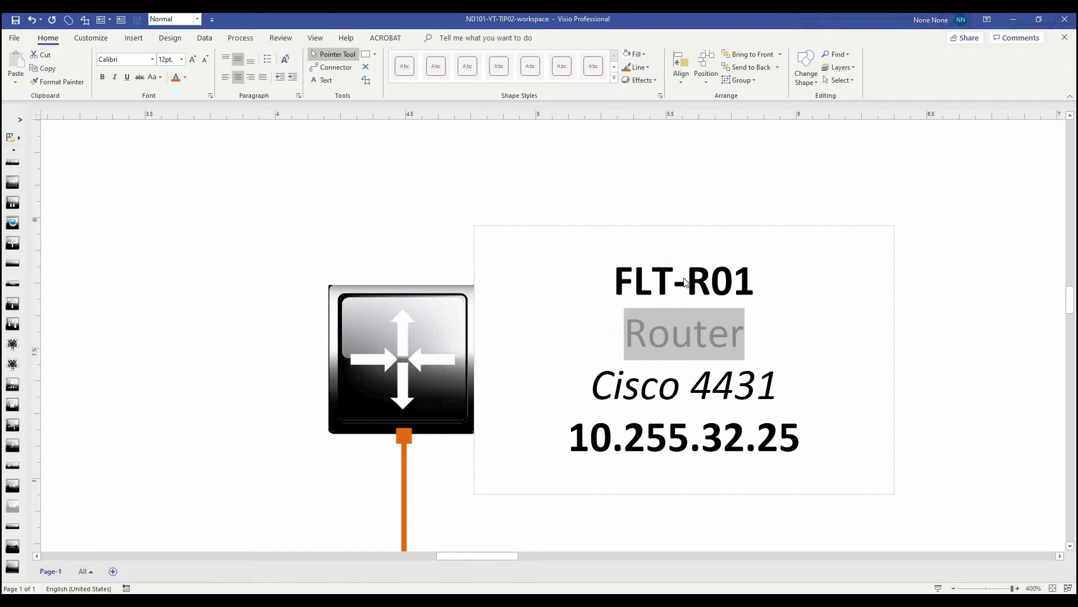
Enlarge the FLT-R01 line to 14 pt and reduce the Cisco 4431 line's font size by one increment.
left_click_drag(764, 281, 614, 281)
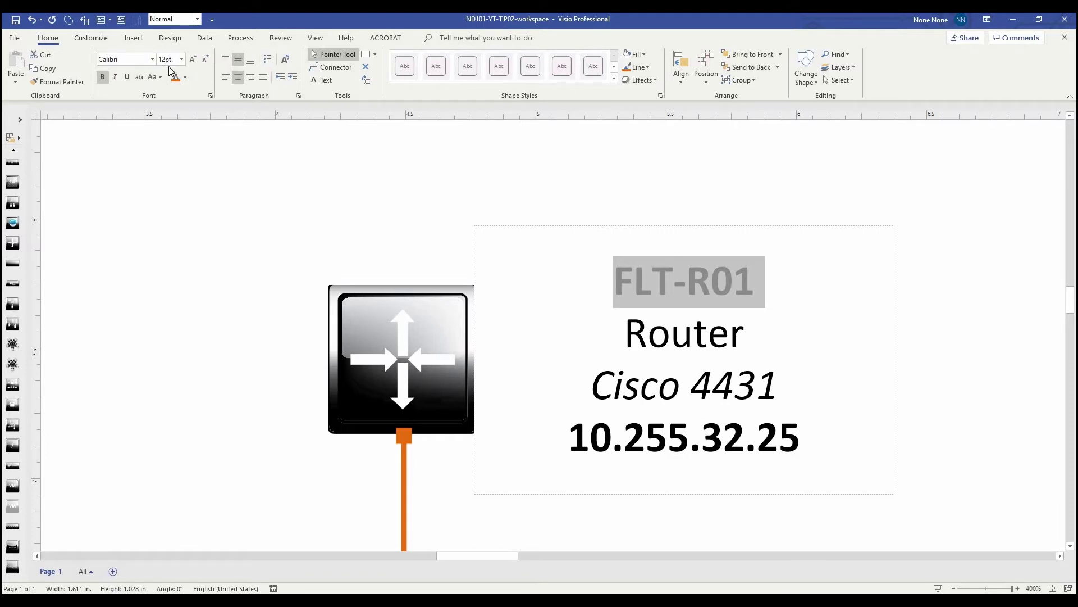
left_click(191, 60)
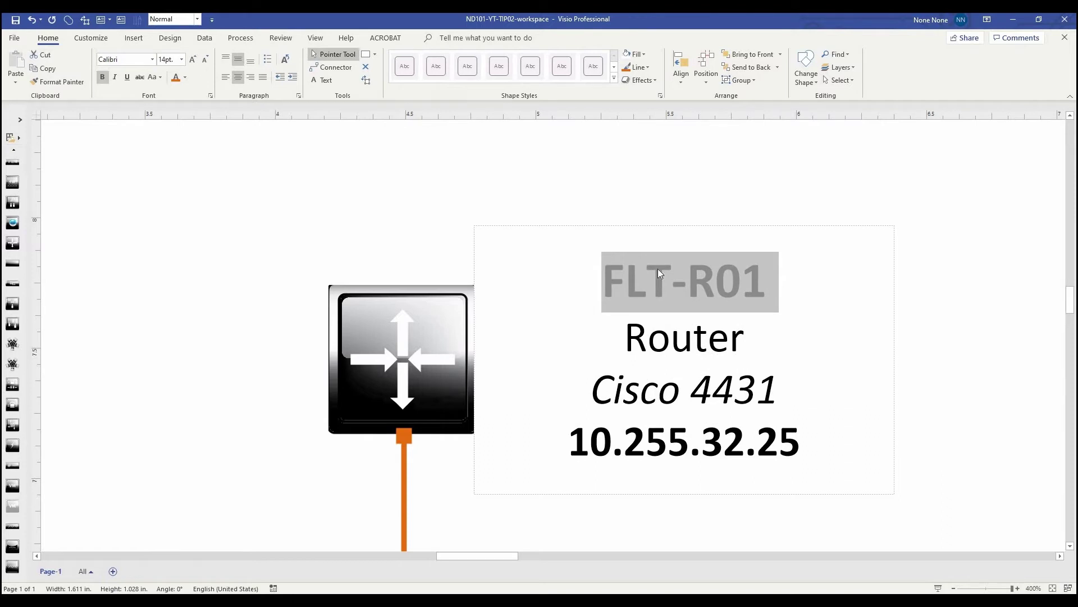
left_click_drag(788, 395, 648, 403)
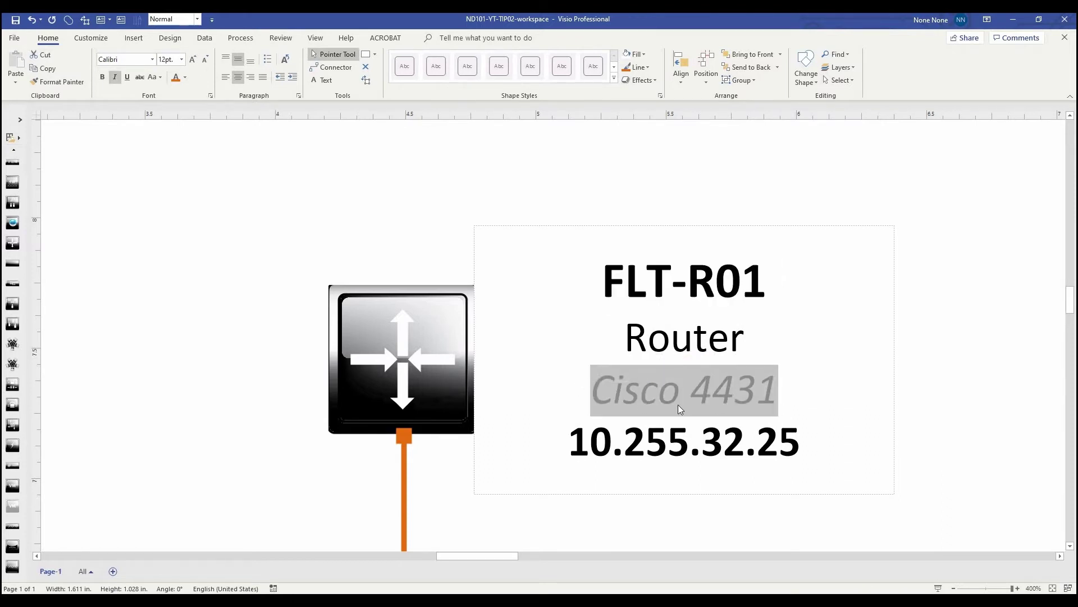
left_click(204, 59)
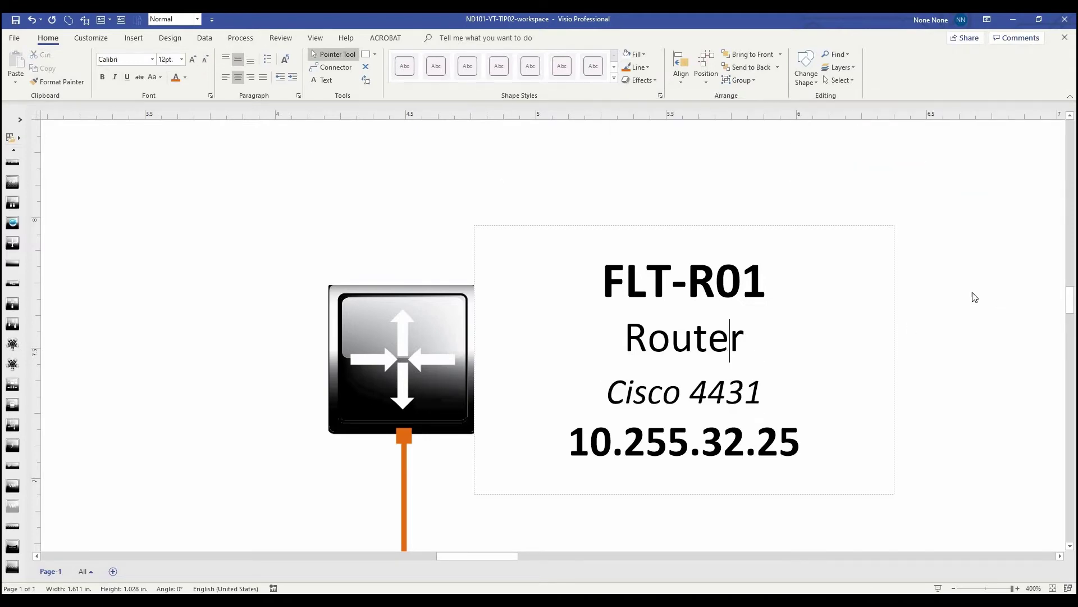
left_click(941, 291)
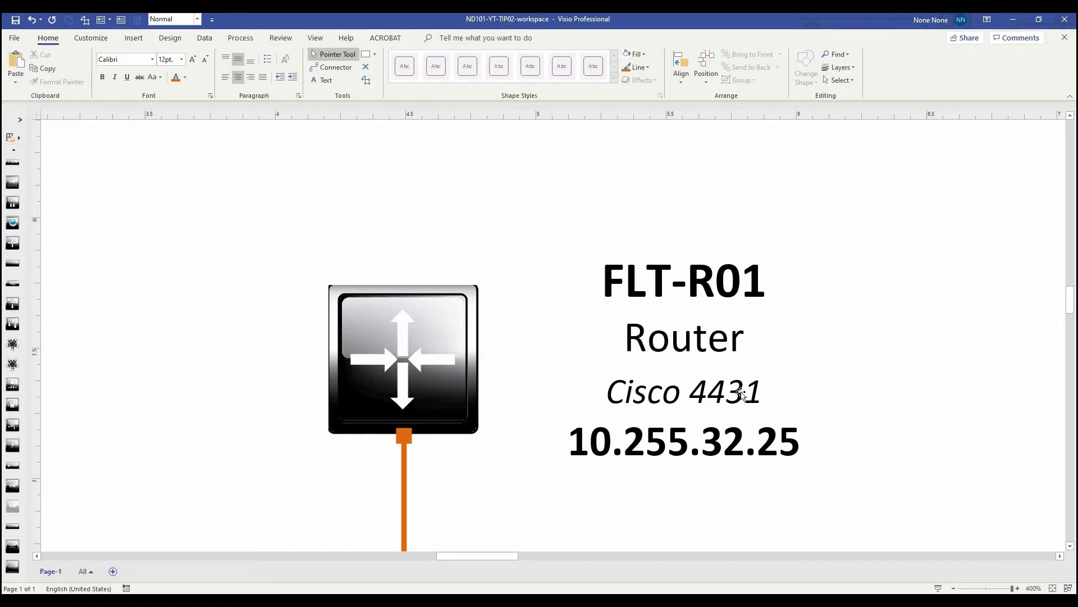
Set the line spacing of the whole router label to 100%.
left_click(678, 437)
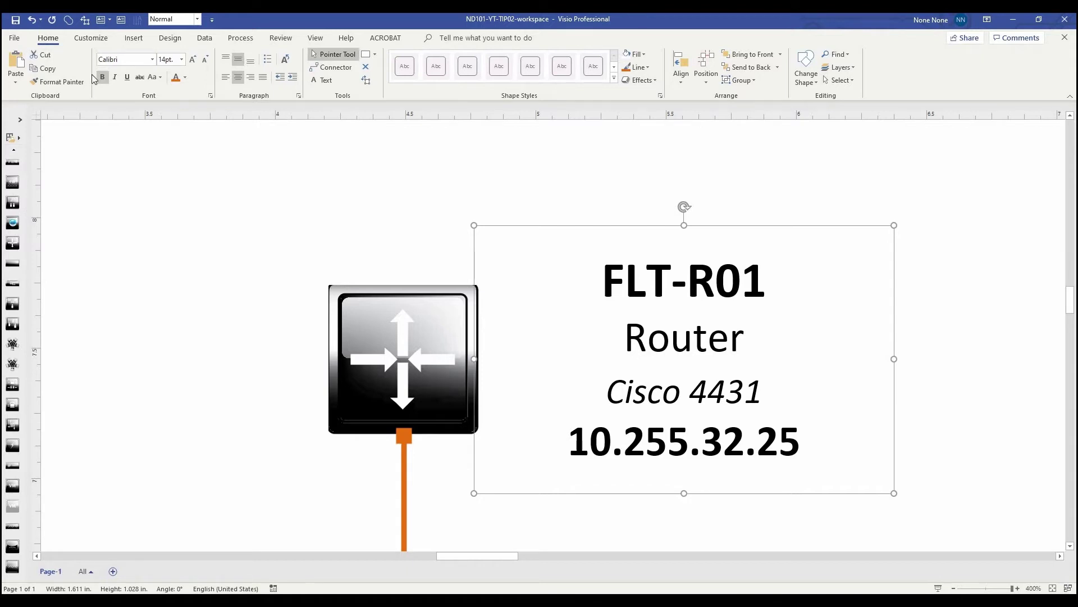
left_click(299, 97)
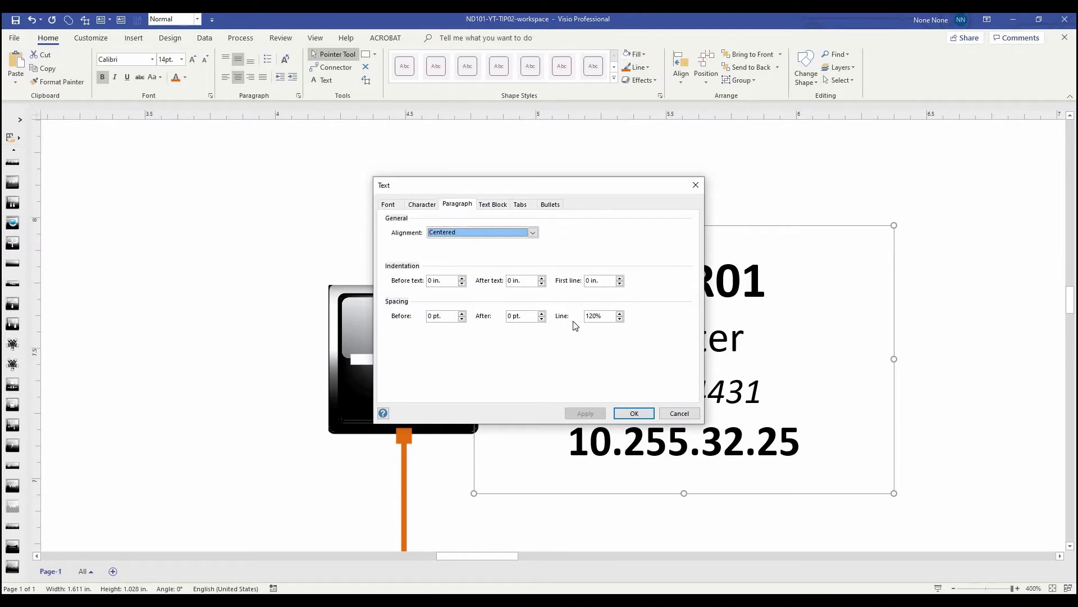
double_click(609, 318)
type("100")
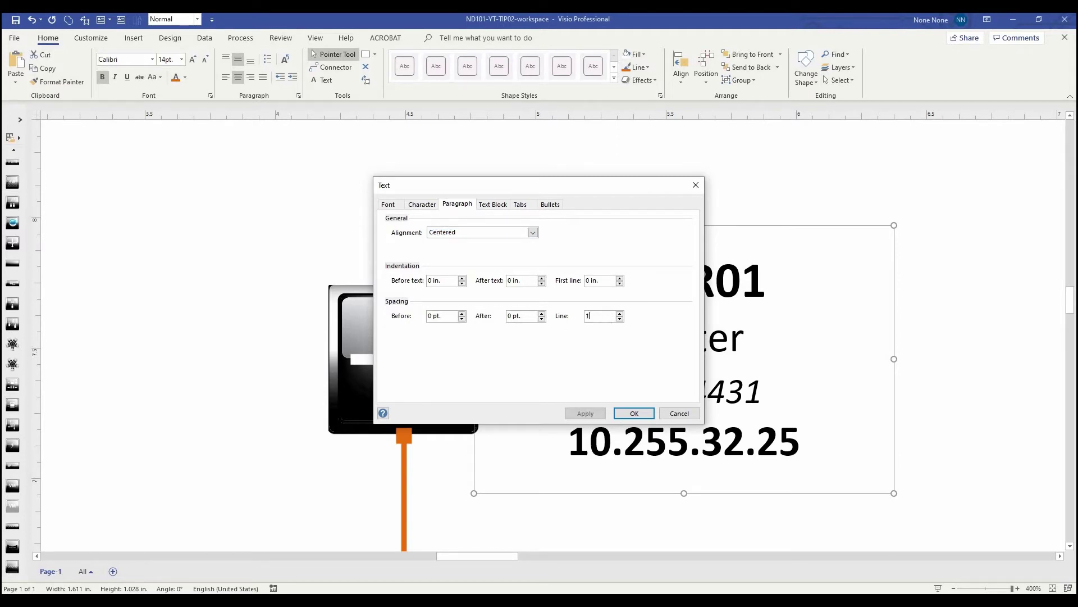
key("Return")
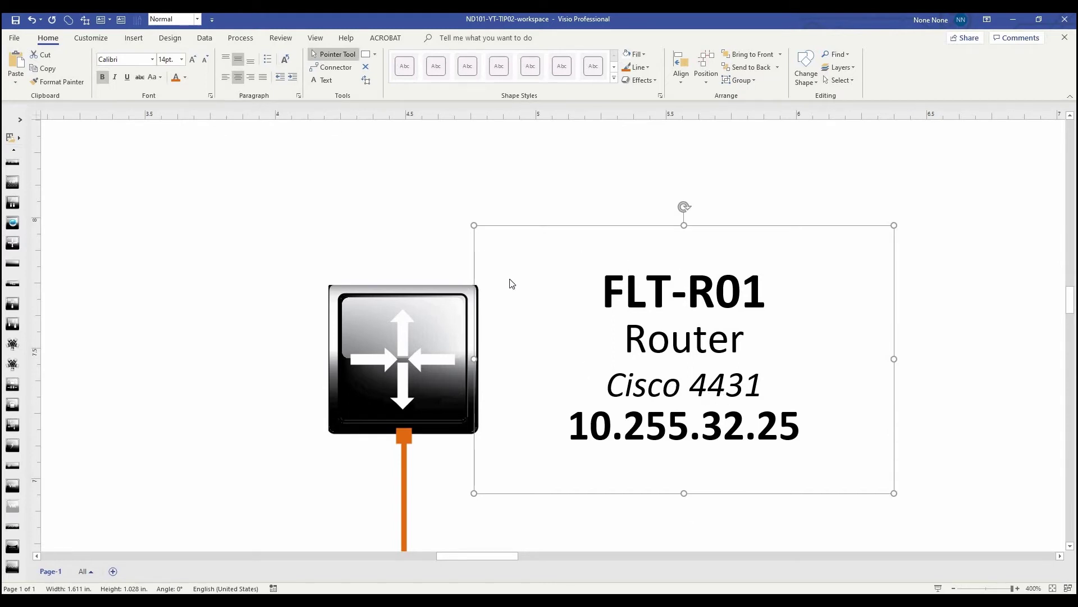
Left-align the router label's text and move the label slightly to the right, clear of the router icon.
left_click(225, 77)
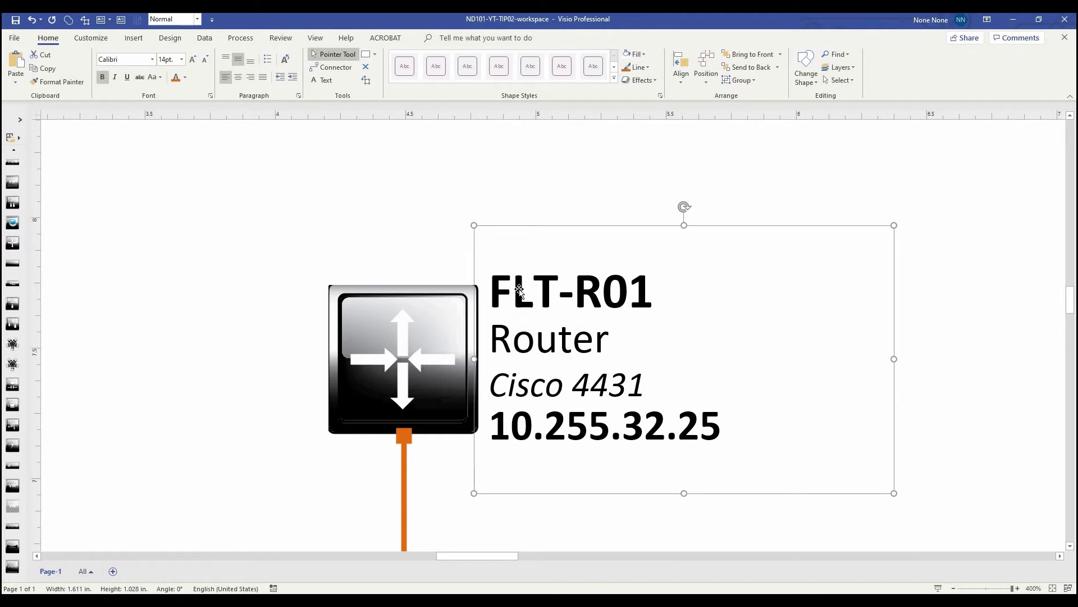
left_click_drag(521, 288, 544, 285)
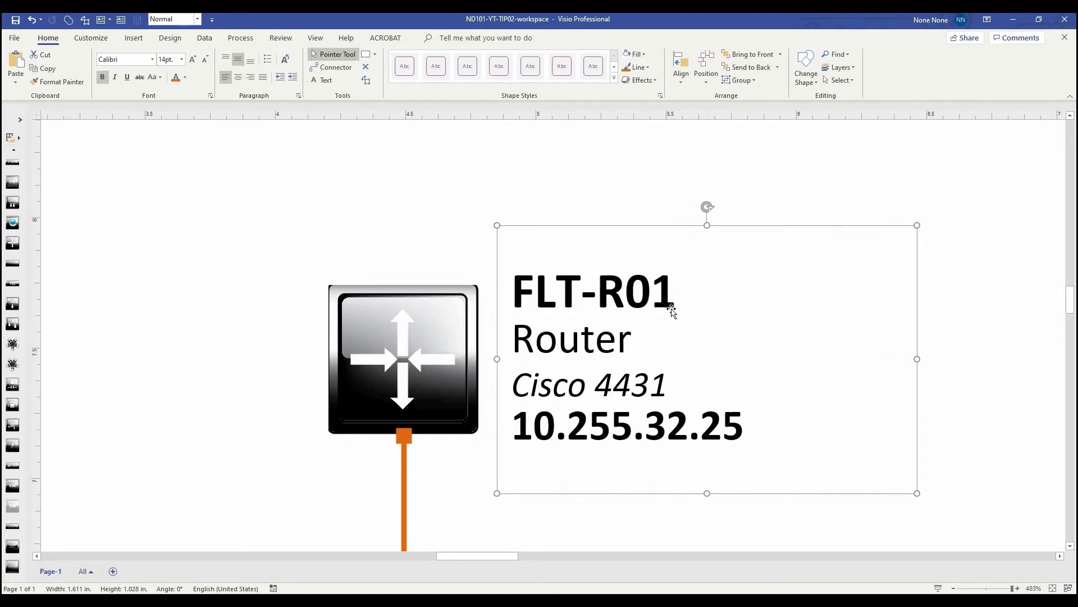
left_click(948, 316)
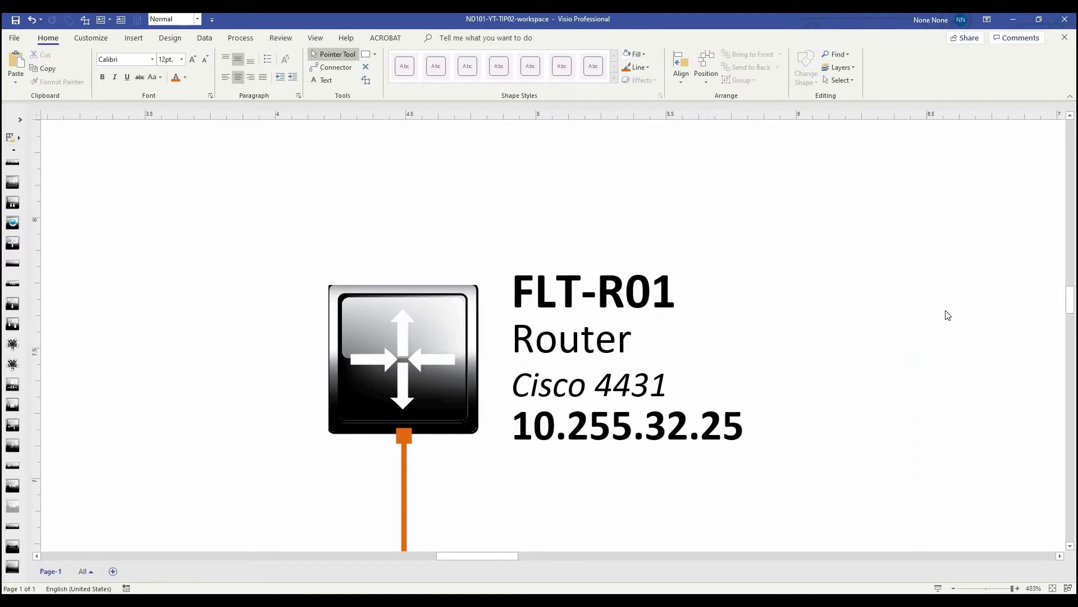
Left-align the text of the FLT-CS01 core switch label and the FLT-AS02 access switch label together.
scroll(750, 341, "down", 3)
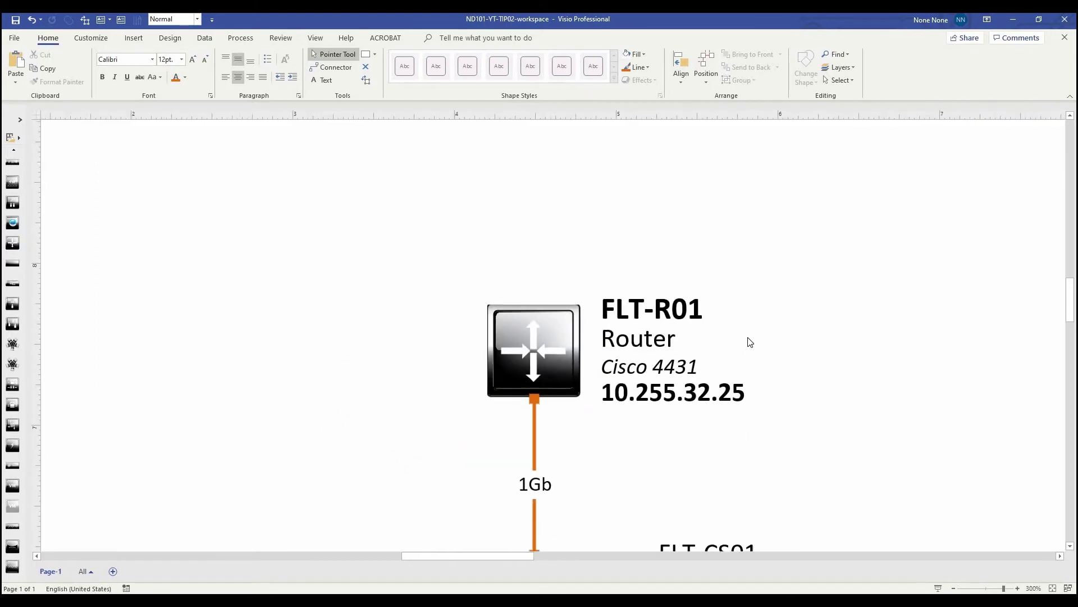
scroll(750, 341, "down", 2)
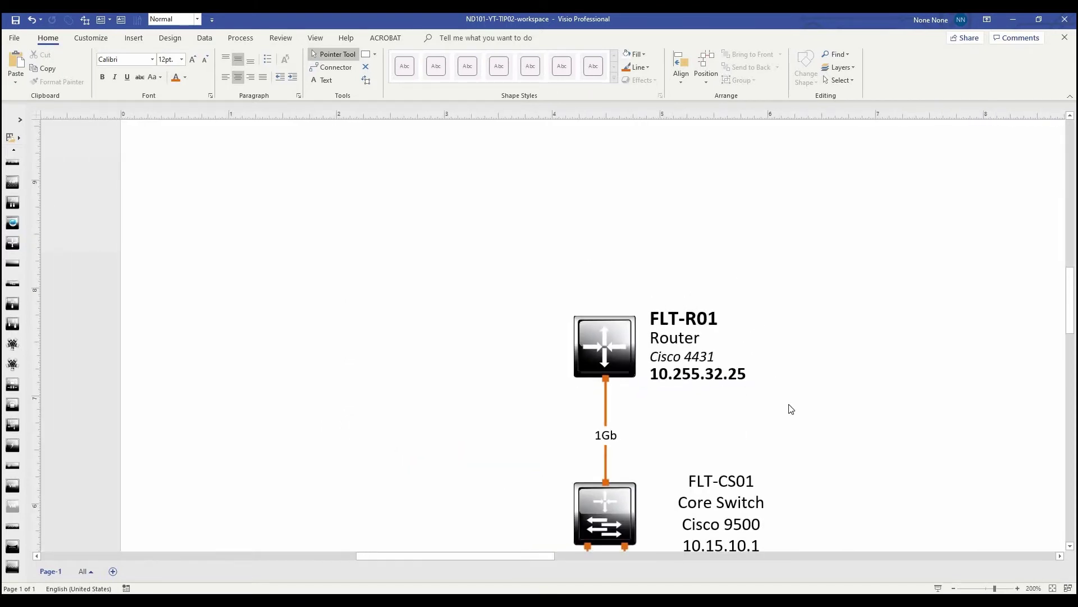
scroll(753, 330, "down", 2)
scroll(753, 330, "right", 1)
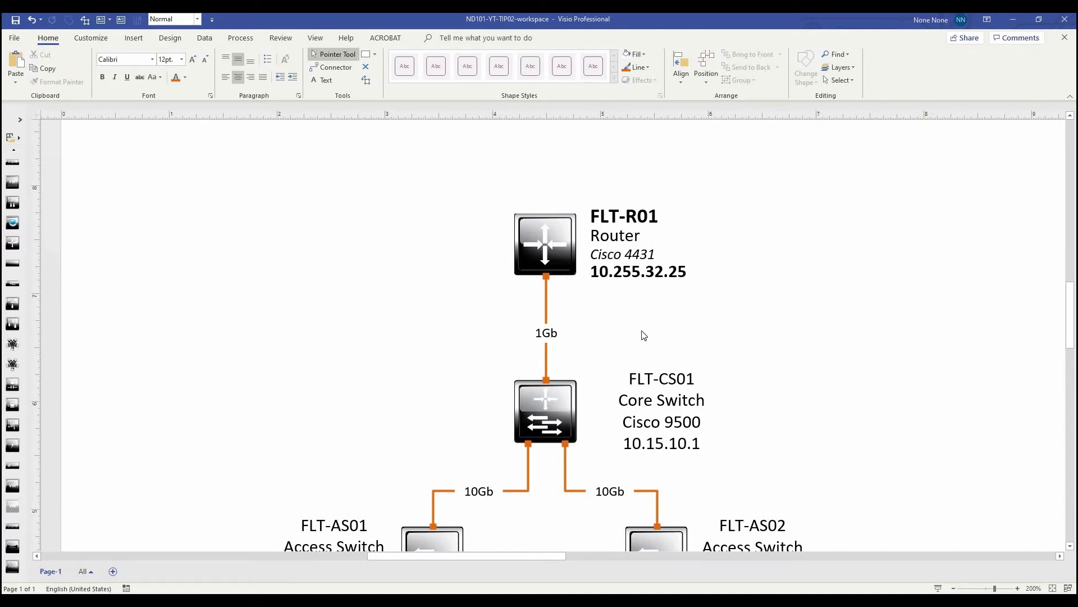
scroll(686, 238, "down", 3)
scroll(686, 239, "right", 1)
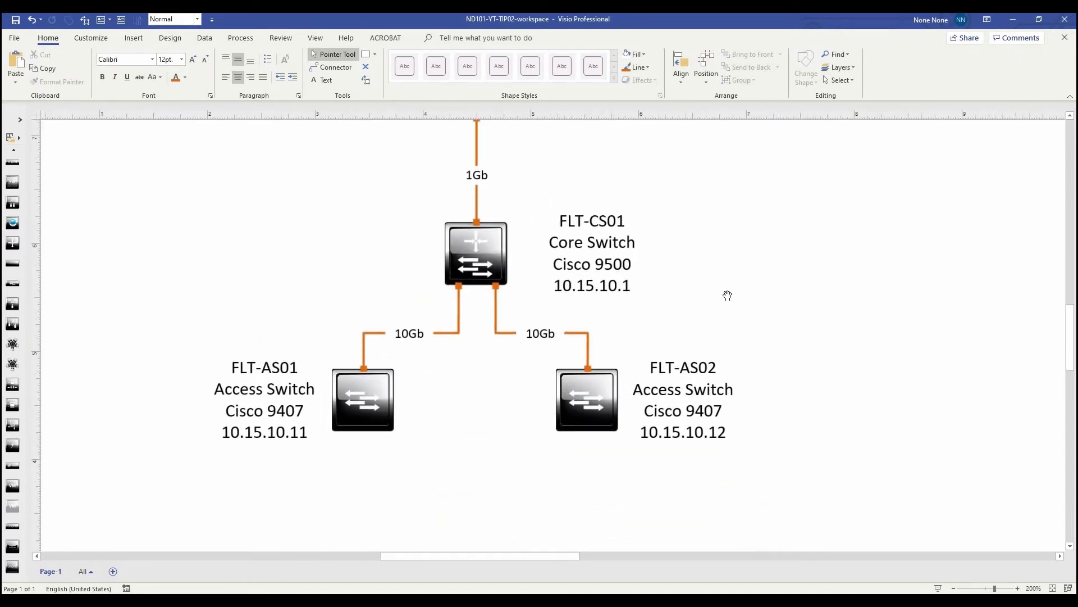
left_click(620, 271)
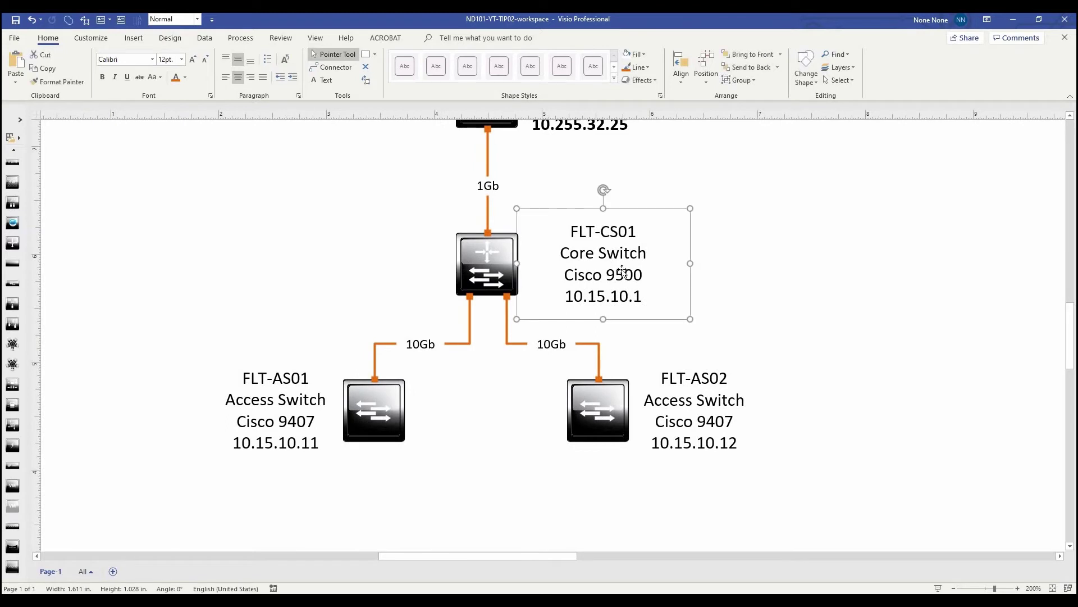
left_click(727, 421, "shift")
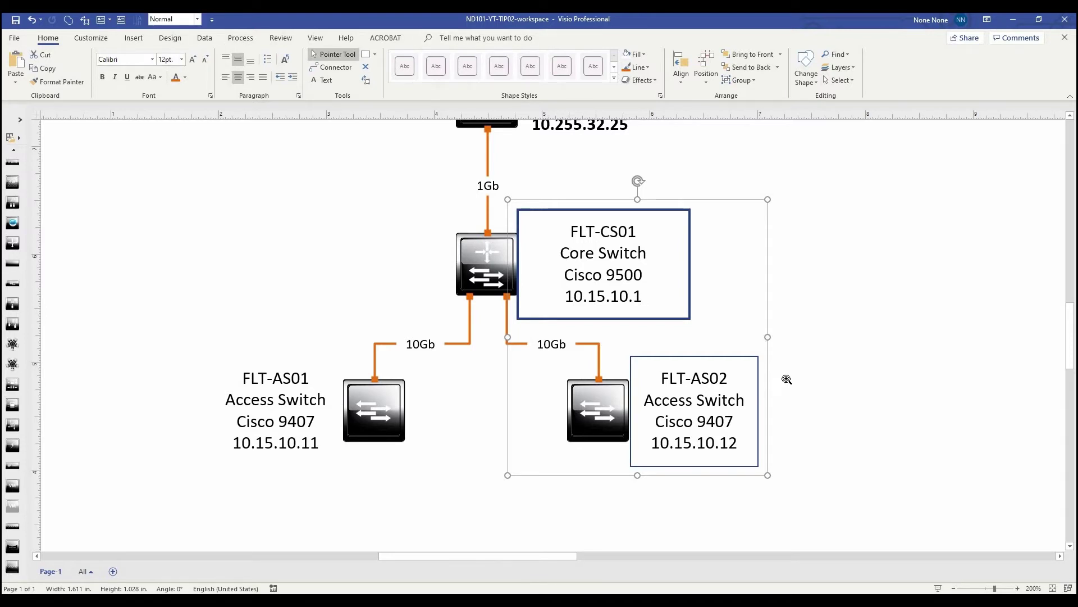
key("ctrl+shift+l")
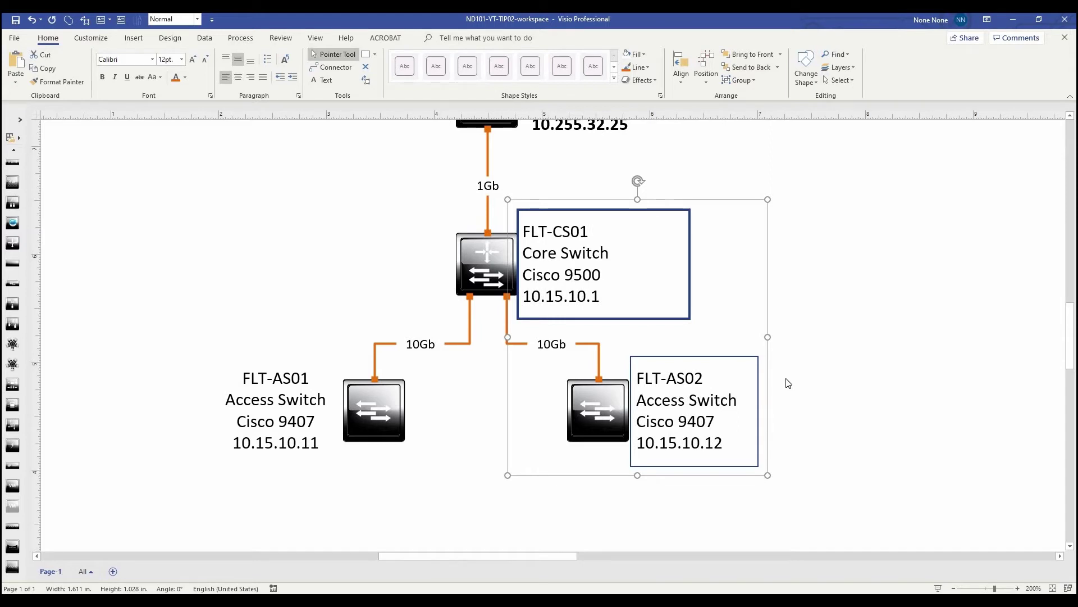
Try right and centred alignment on the FLT-CS01 and FLT-AS02 labels, restore left alignment, and move both slightly right, clear of their icons.
key("ctrl+shift+r")
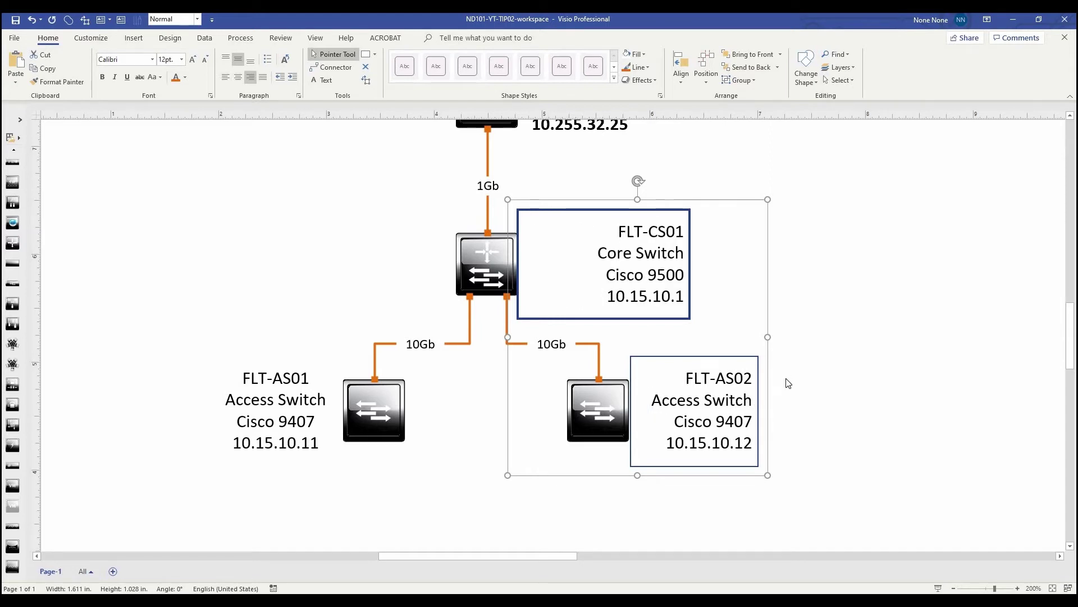
key("ctrl+shift+c")
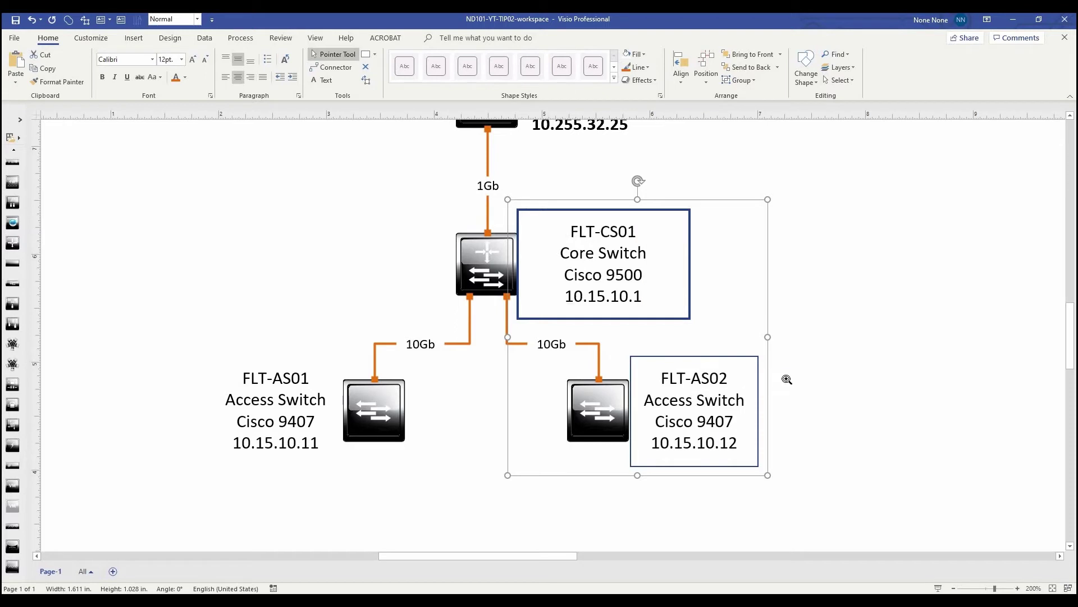
key("ctrl+shift+l")
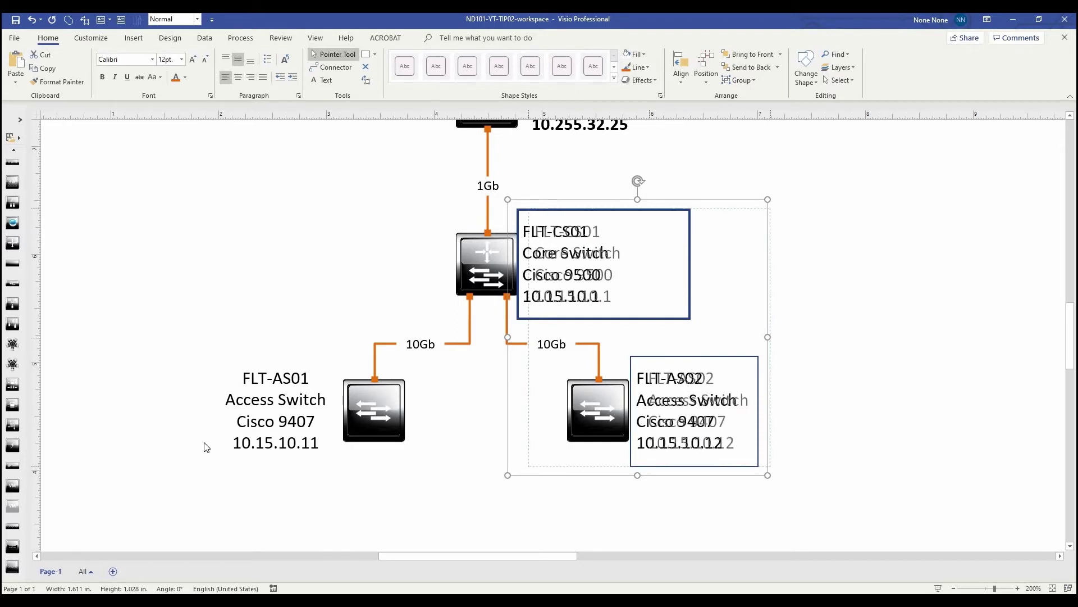
Right-align the text of the FLT-AS01 access switch label so it sits against its switch icon.
left_click(269, 405)
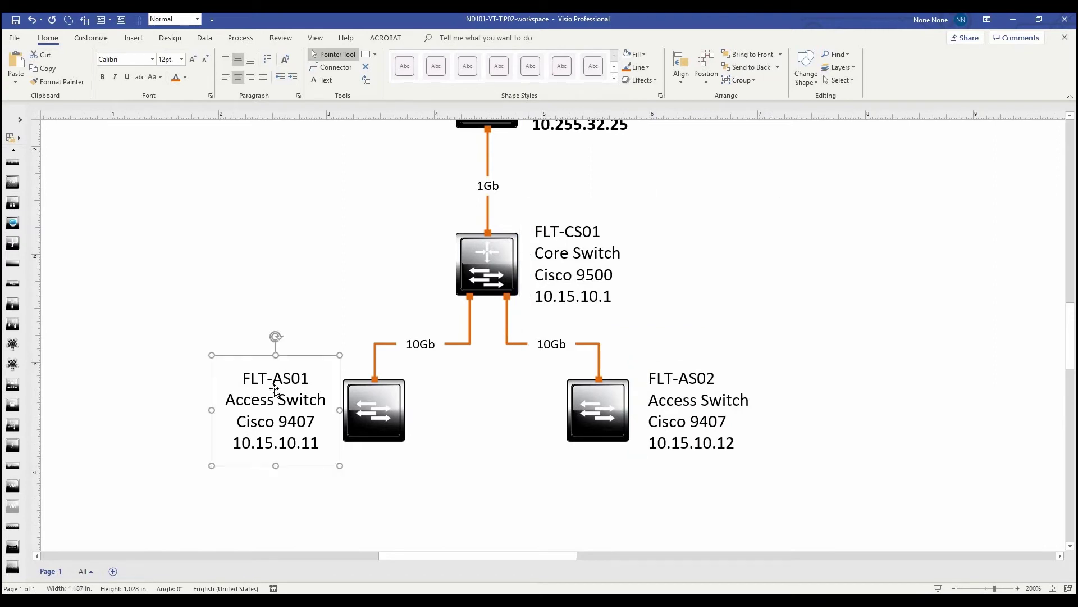
key("ctrl+r")
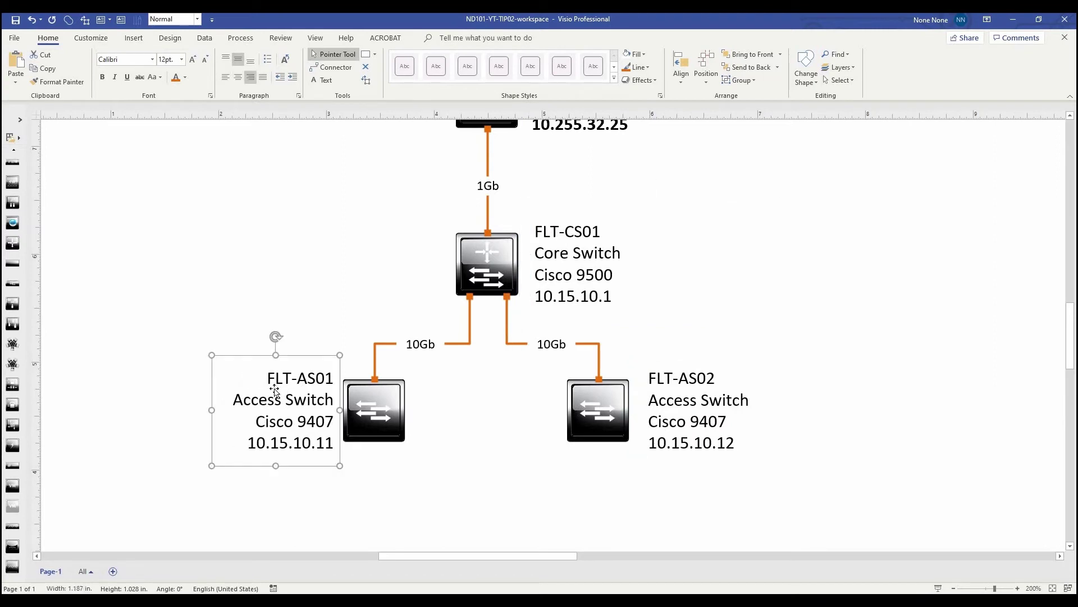
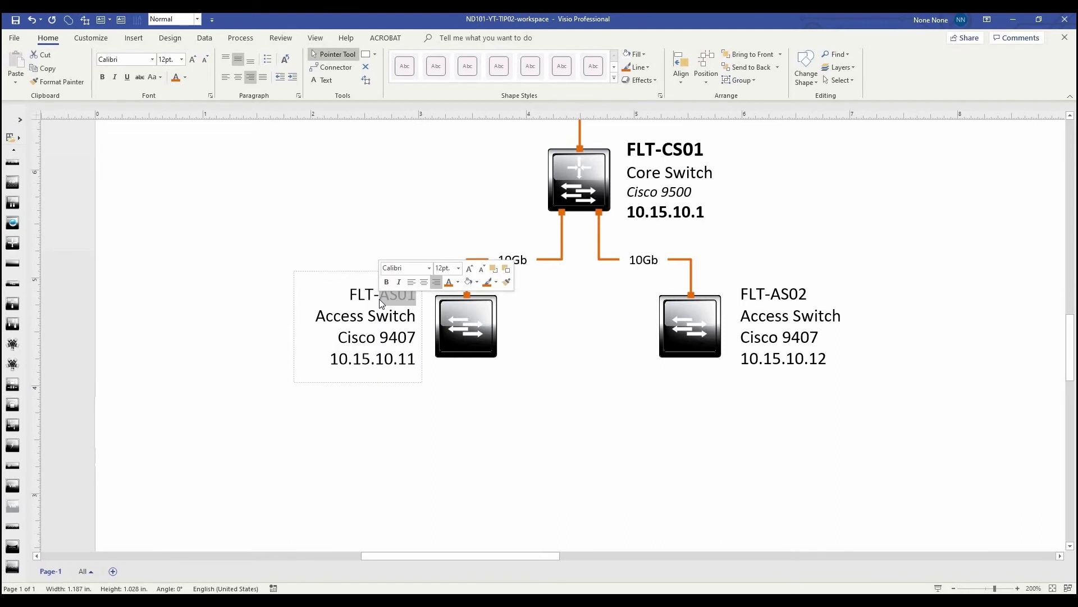
Make the FLT-AS01 name line bold and enlarge it to 14 pt.
left_click(387, 281)
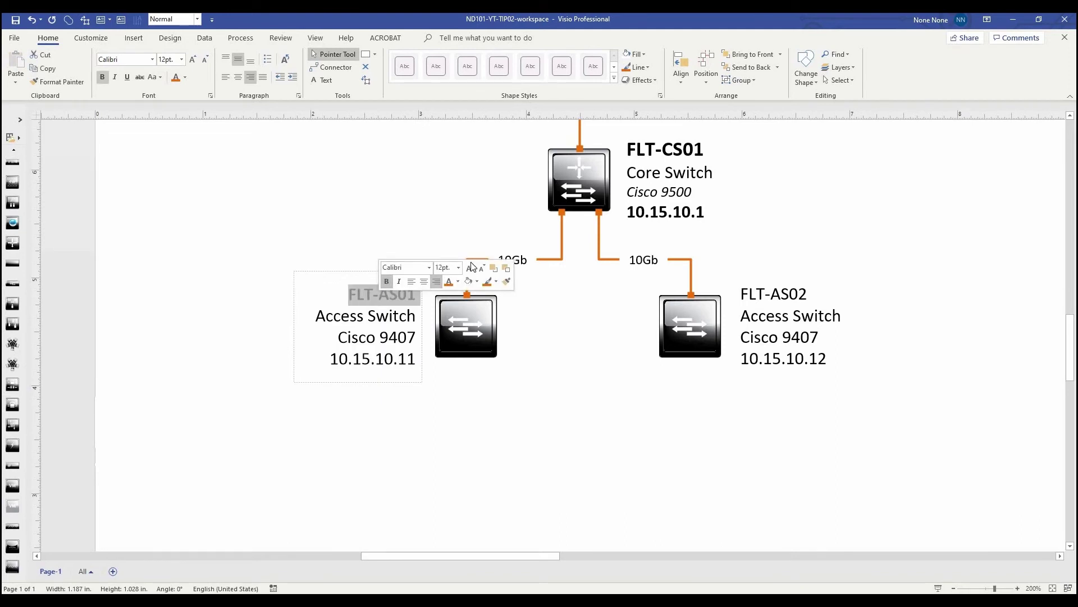
left_click(469, 269)
Set the Cisco 9407 line of the FLT-AS01 label to 10 pt italic and make its IP address line bold.
double_click(357, 338)
left_click(416, 339, "shift")
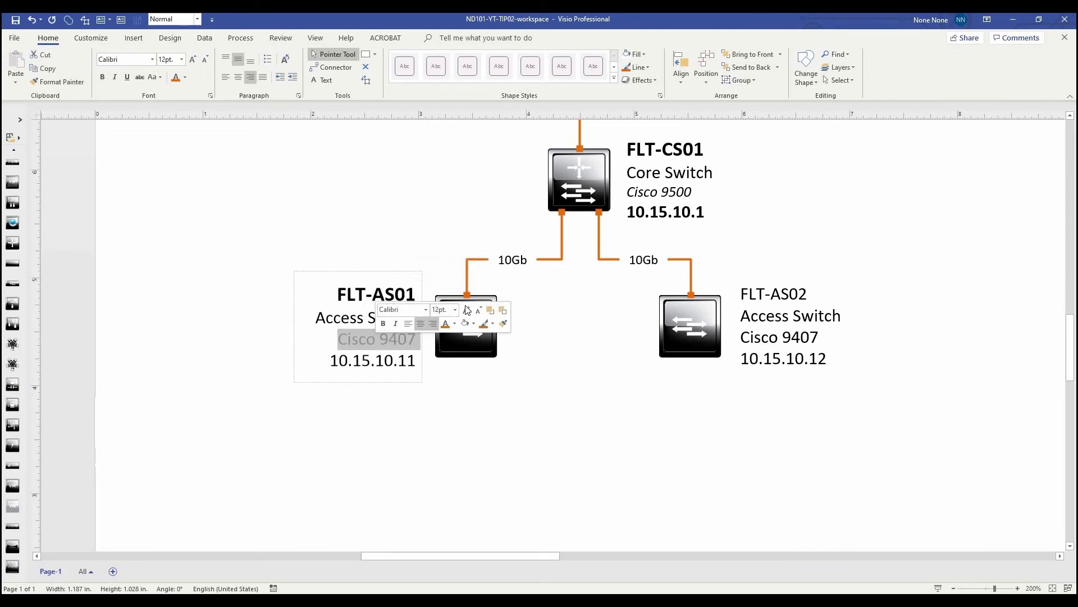
left_click(478, 310)
left_click(395, 324)
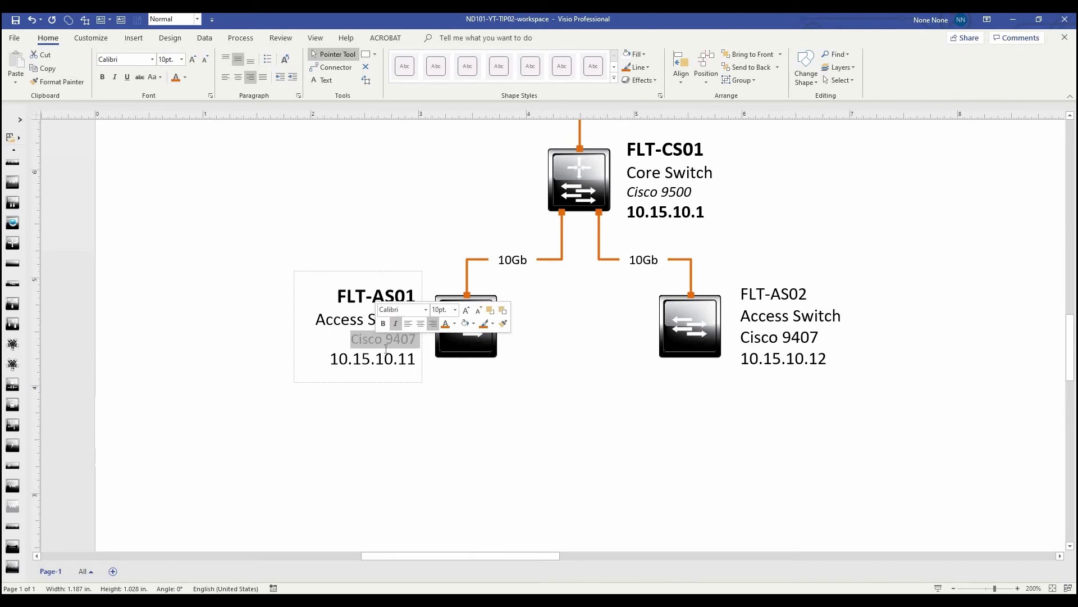
double_click(374, 359)
left_click(388, 343)
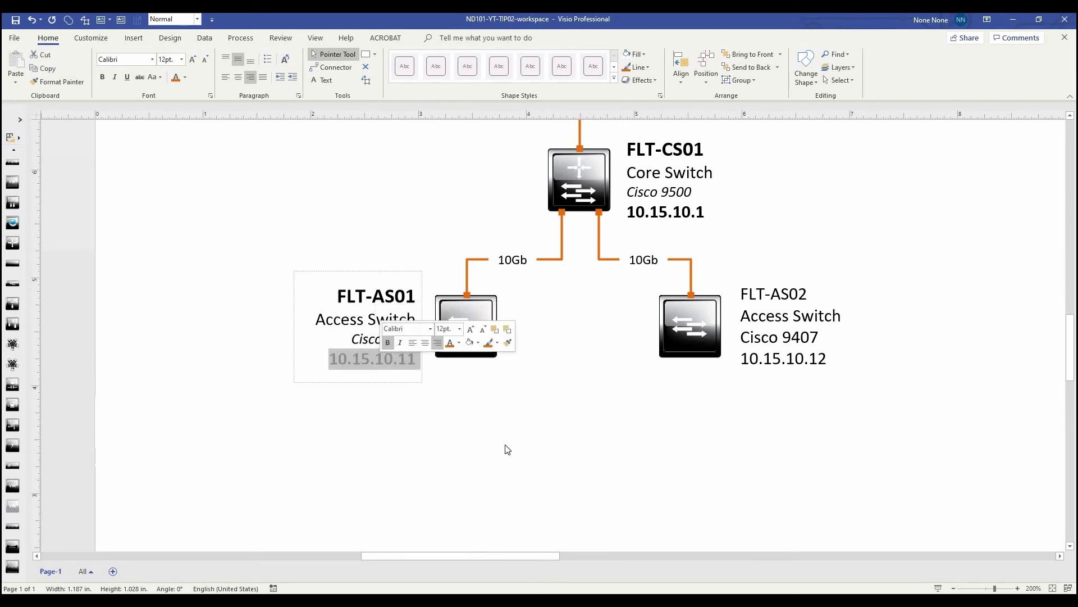
Delete the unformatted FLT-AS02 label and place a copy of the formatted FLT-AS01 label beside the second access switch.
left_click(771, 313)
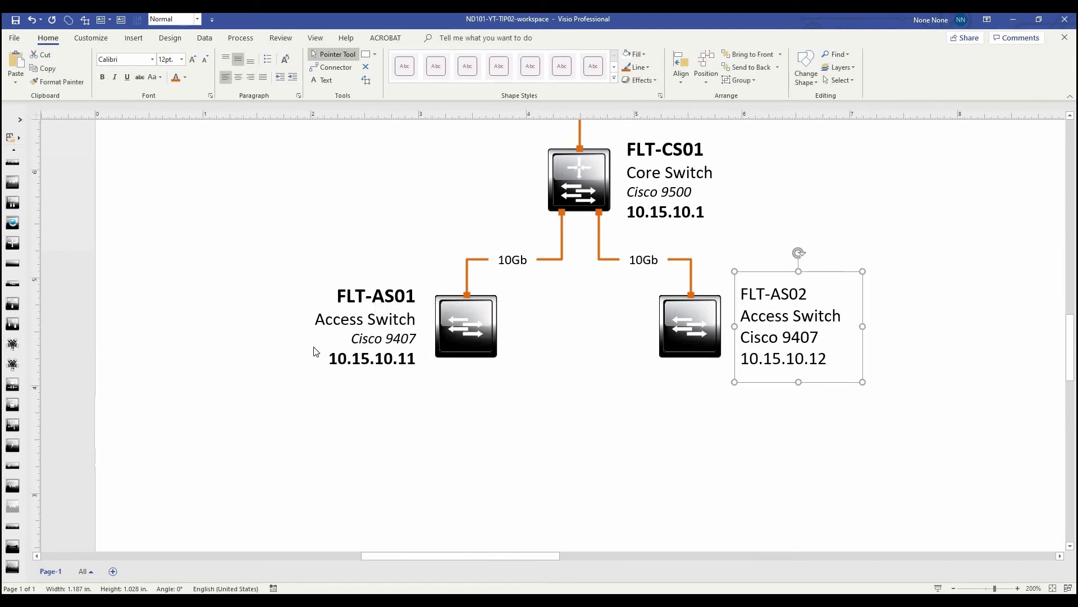
key("Delete")
left_click(363, 329)
left_click_drag(362, 329, 822, 334)
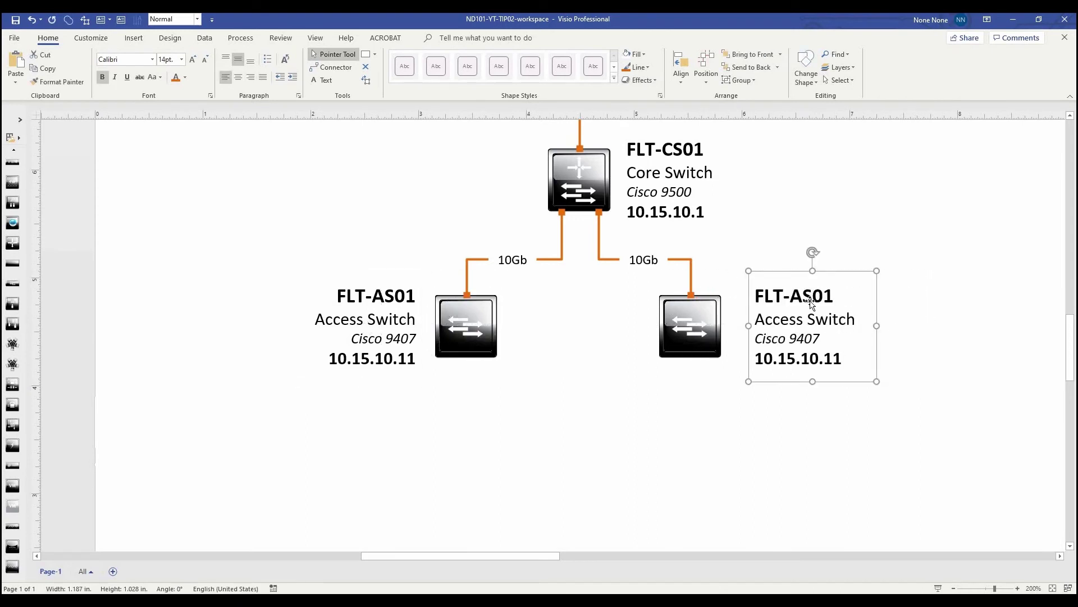
Left-align the copied label's text and change its name to FLT-AS02 and its address to 10.15.10.12.
double_click(834, 296)
key("ctrl+shift+l")
left_click_drag(834, 296, 824, 296)
type("2")
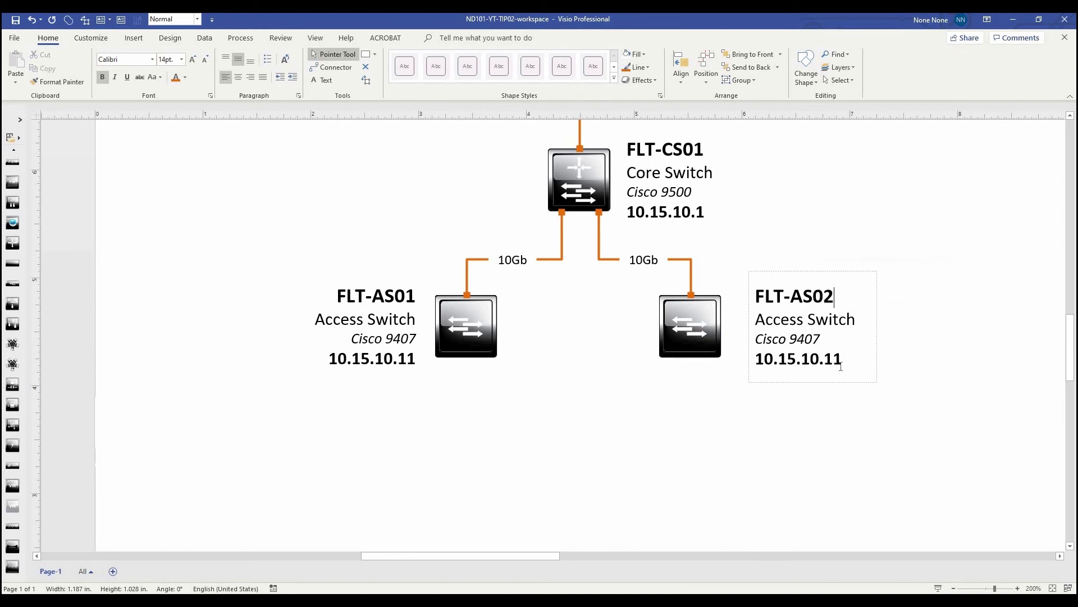
key("BackSpace")
type("2")
left_click(799, 445)
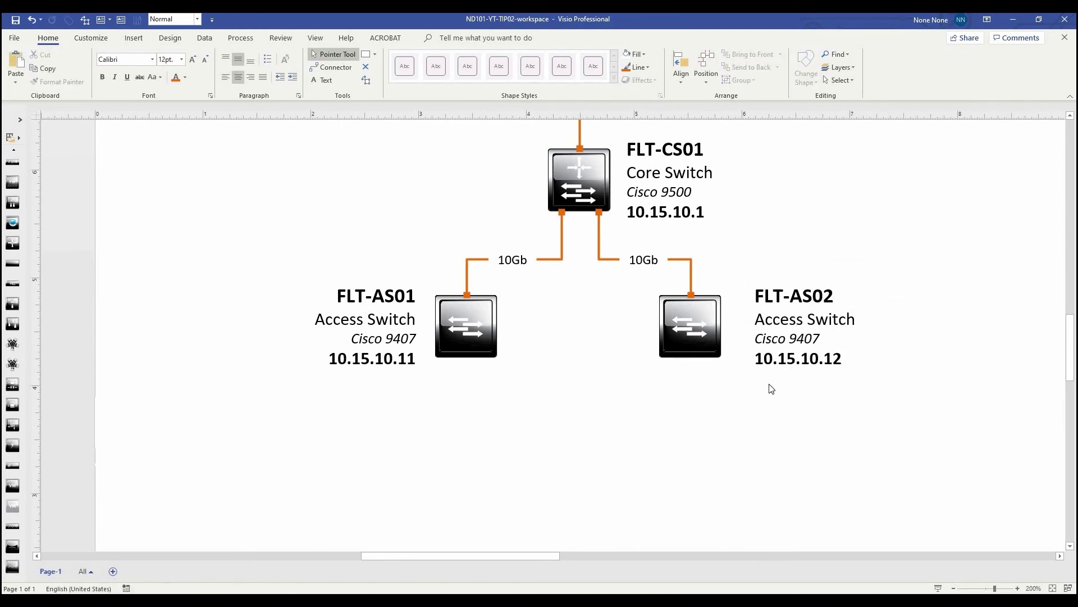
Move the new FLT-AS02 label slightly left, closer to its switch icon.
left_click(818, 331)
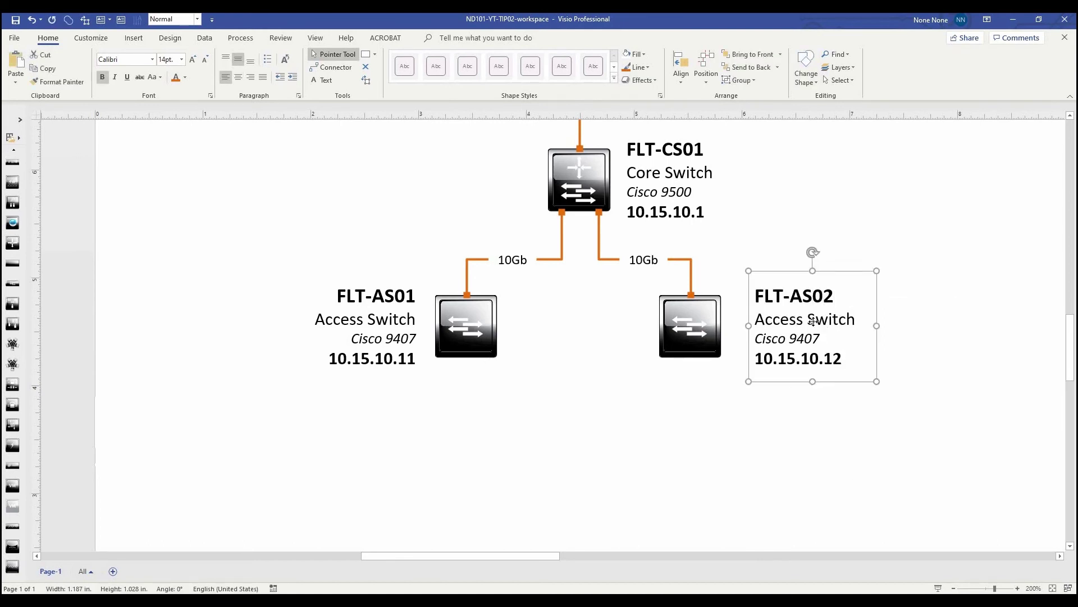
left_click_drag(817, 325, 807, 326)
left_click(801, 419)
Colour the 1Gb label and both 10Gb link labels orange to match the connectors, and make them bold.
scroll(802, 420, "right", 3)
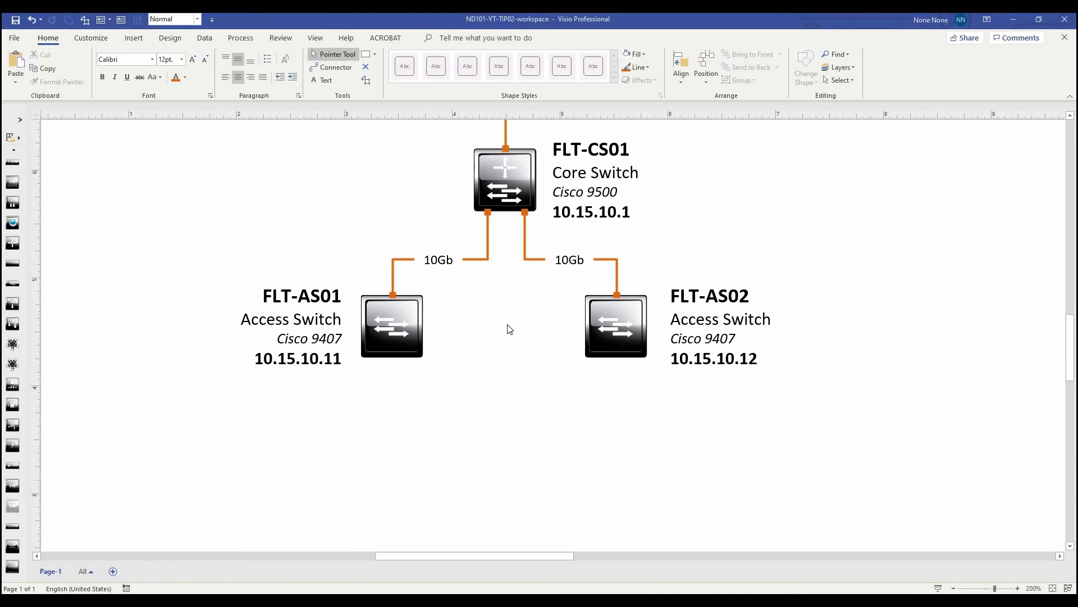
scroll(489, 386, "up", 3)
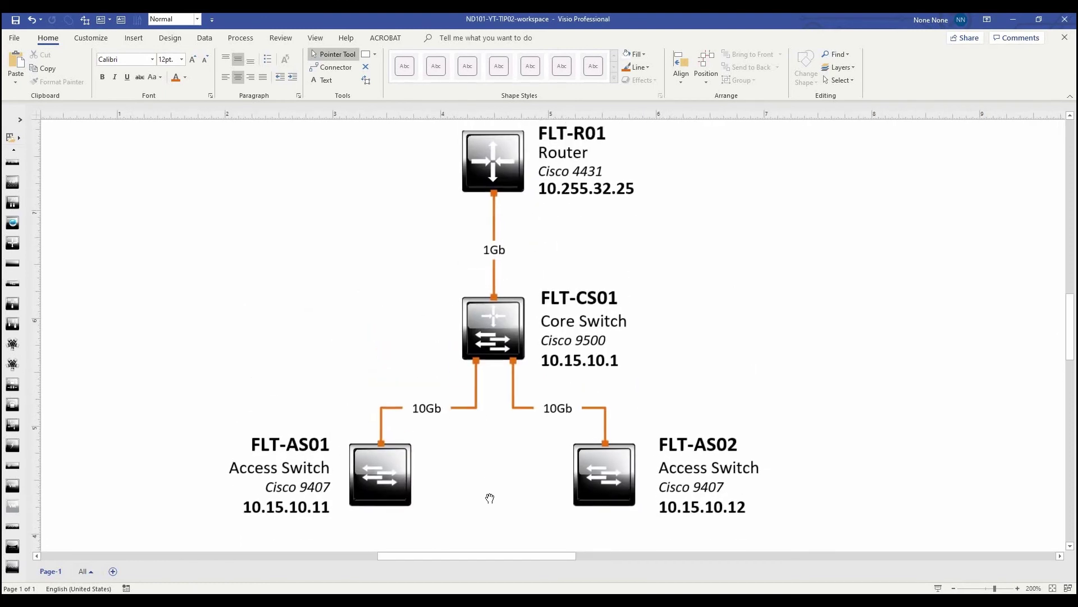
left_click(499, 273)
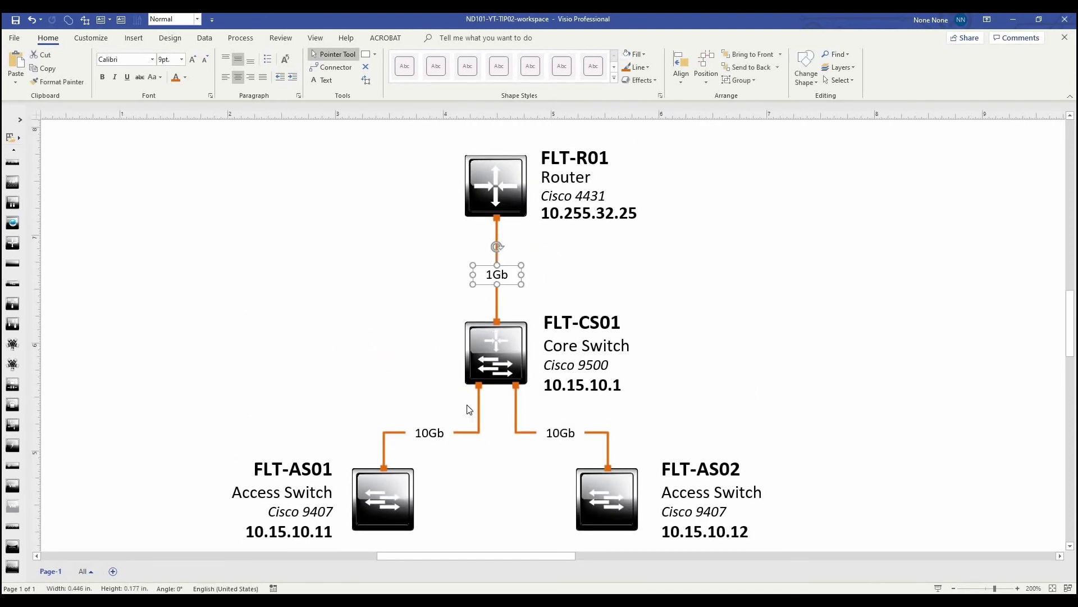
left_click(432, 434, "shift")
left_click(555, 434, "shift")
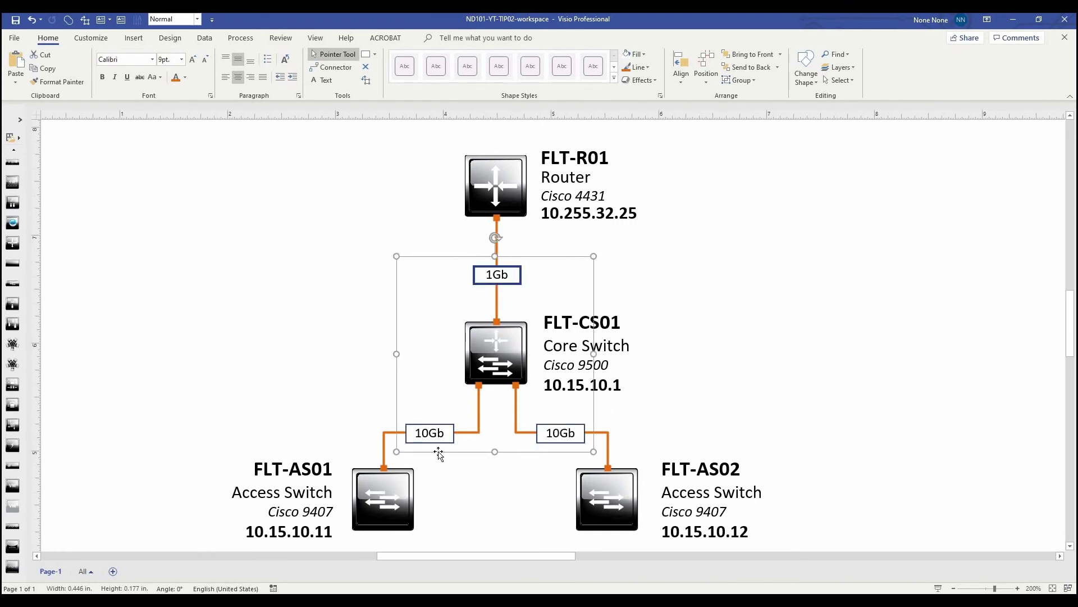
left_click(175, 77)
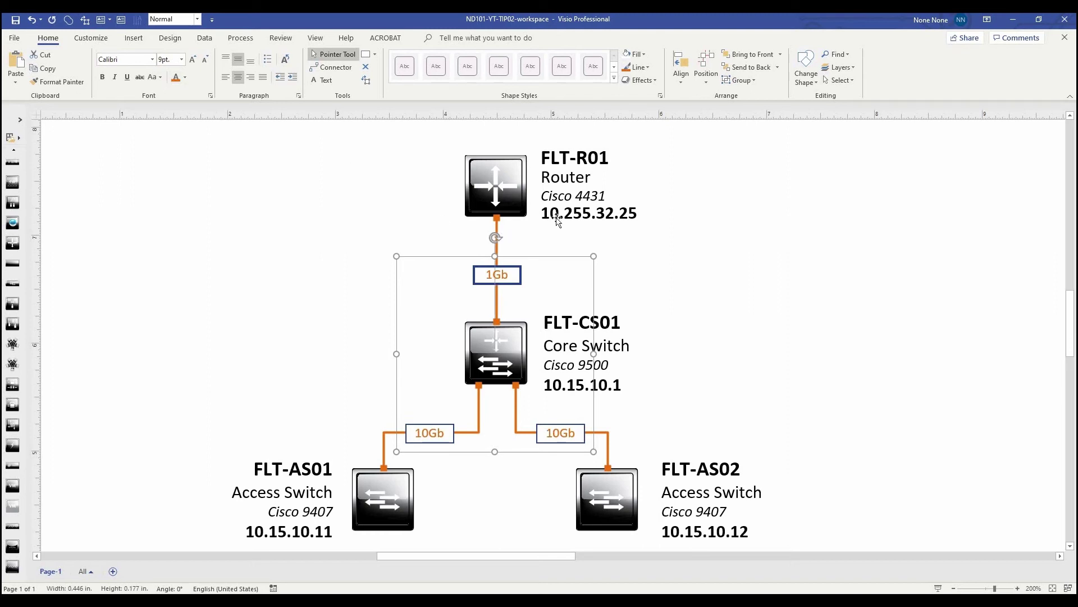
left_click(102, 77)
left_click(731, 295)
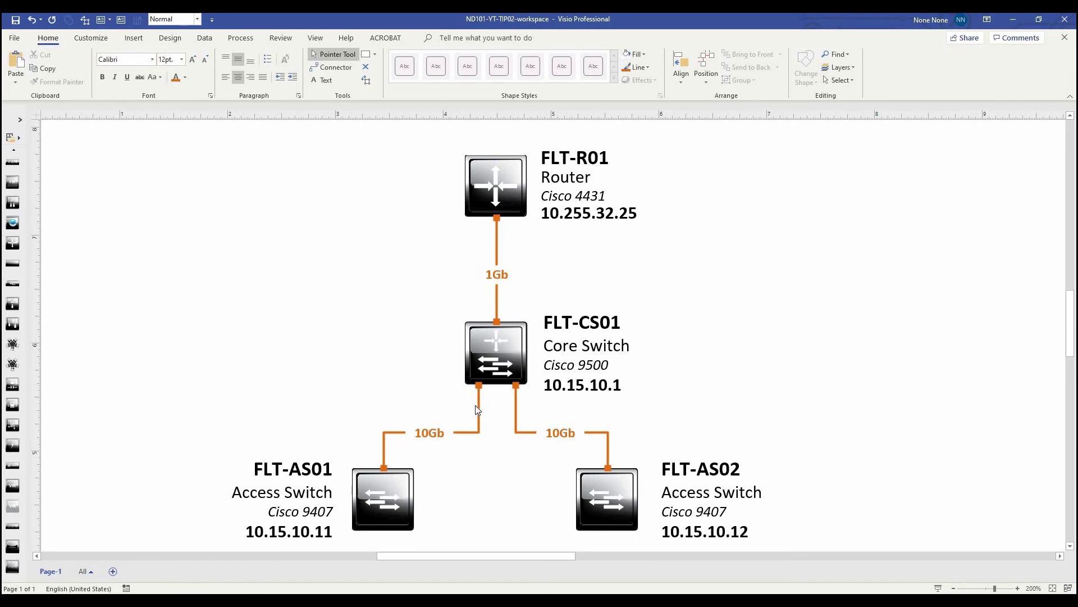
Paste the original unformatted network diagram to the right of the formatted one for a side-by-side comparison.
scroll(475, 405, "down", 1)
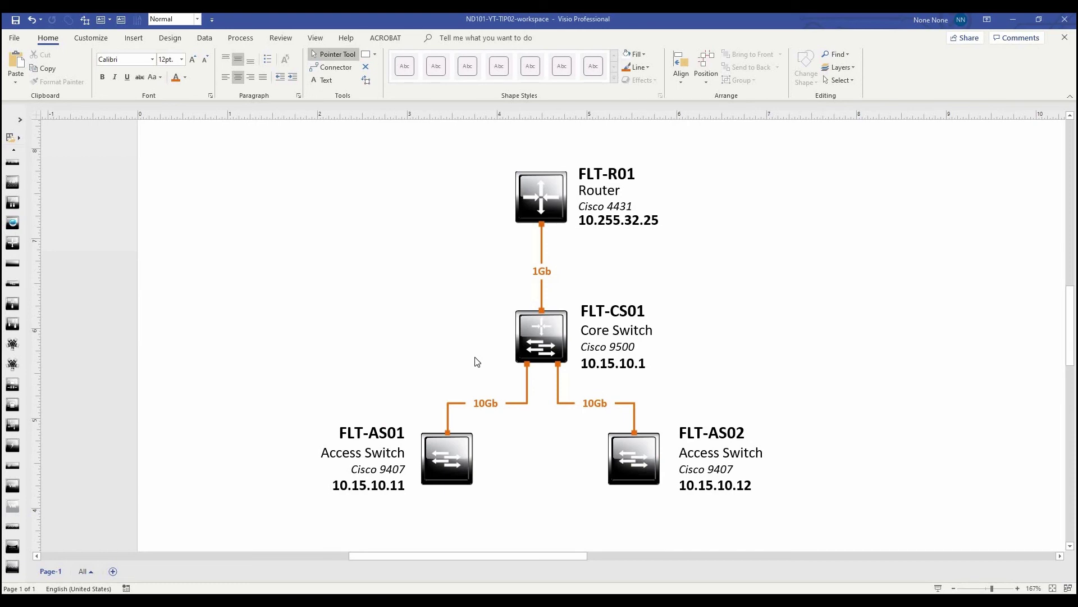
scroll(477, 362, "down", 1)
left_click_drag(826, 368, 549, 369)
key("ctrl+v")
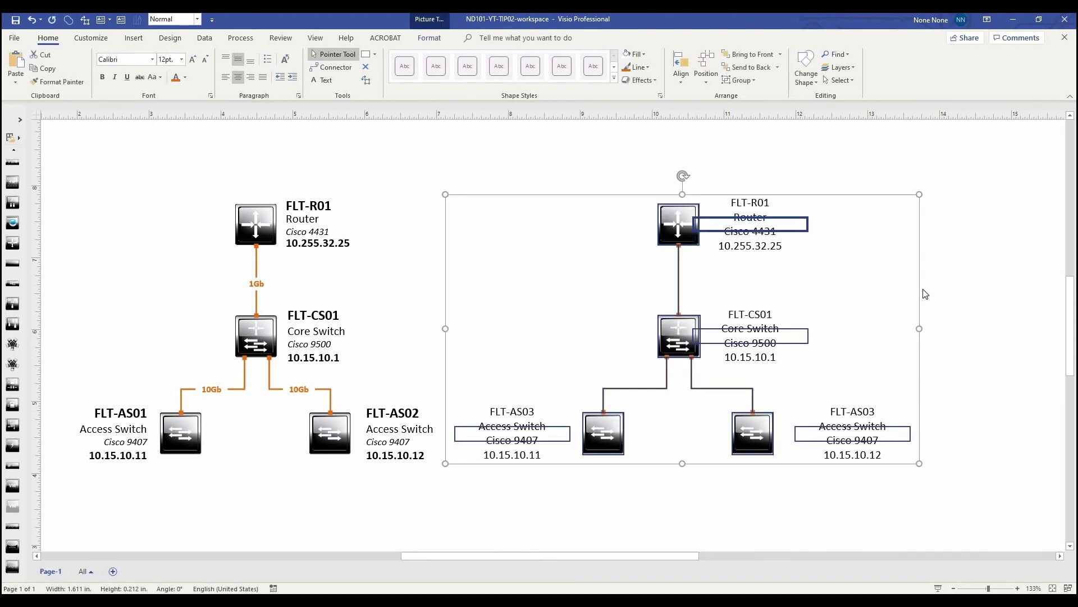
left_click(958, 283)
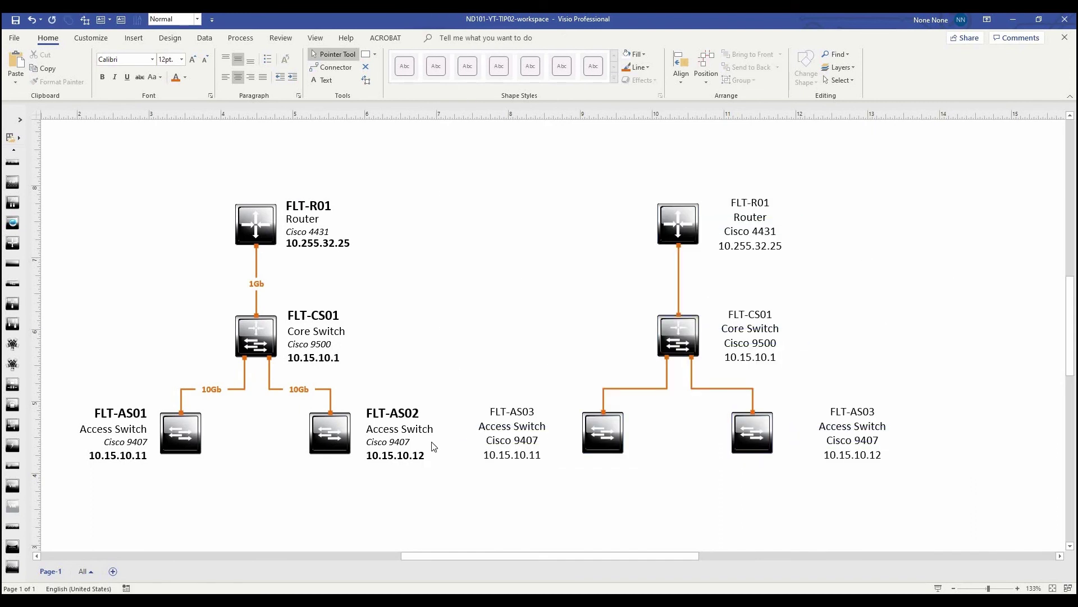